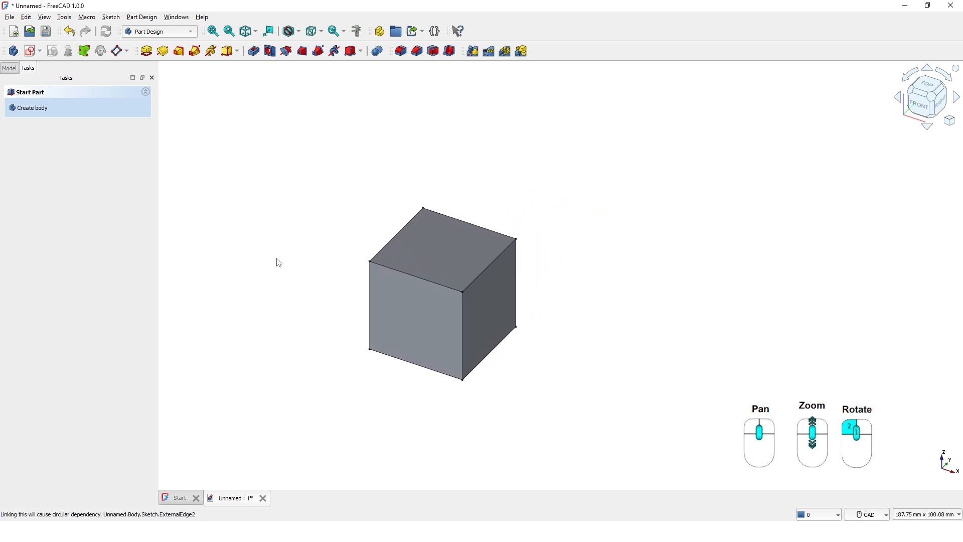
Create a sketch on the cube's front face and reference the face's top and right edges as external geometry.
click(408, 335)
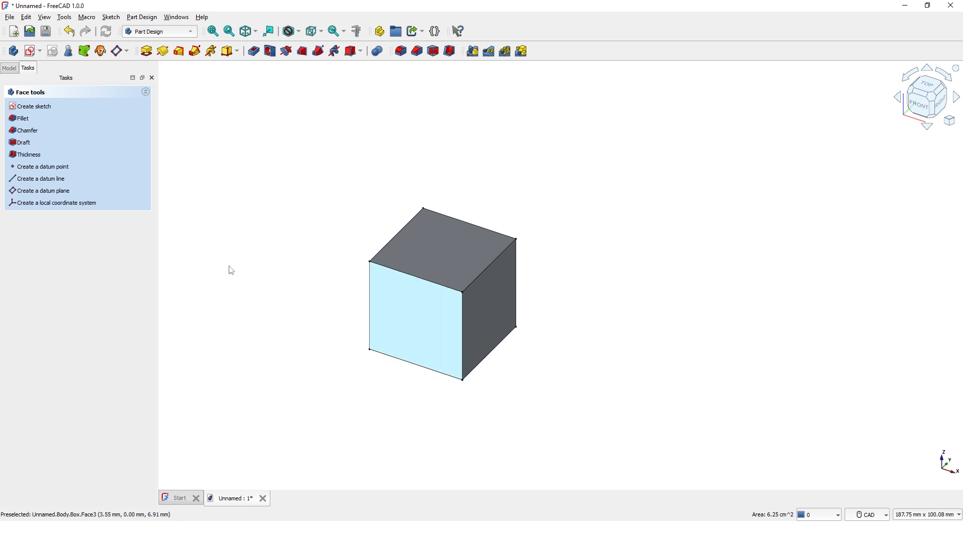
click(29, 53)
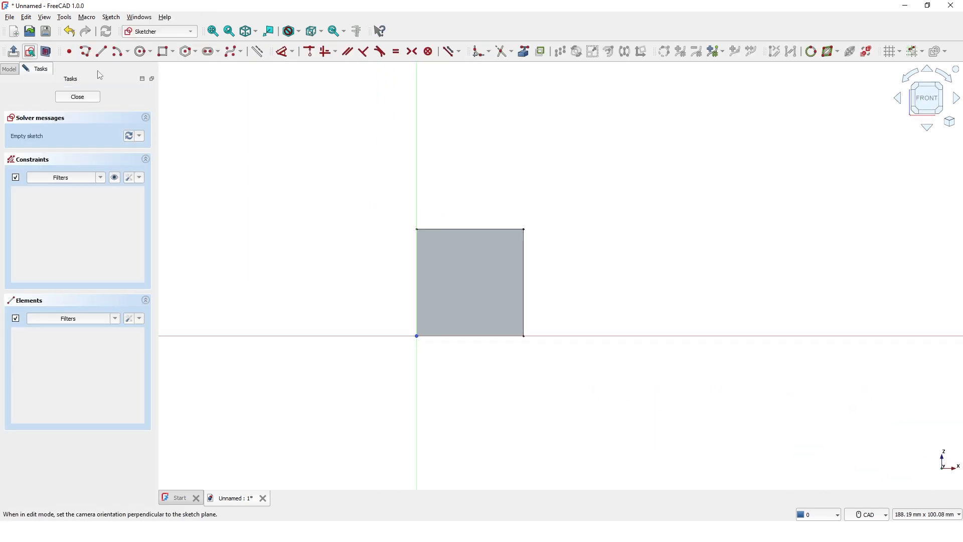
click(525, 57)
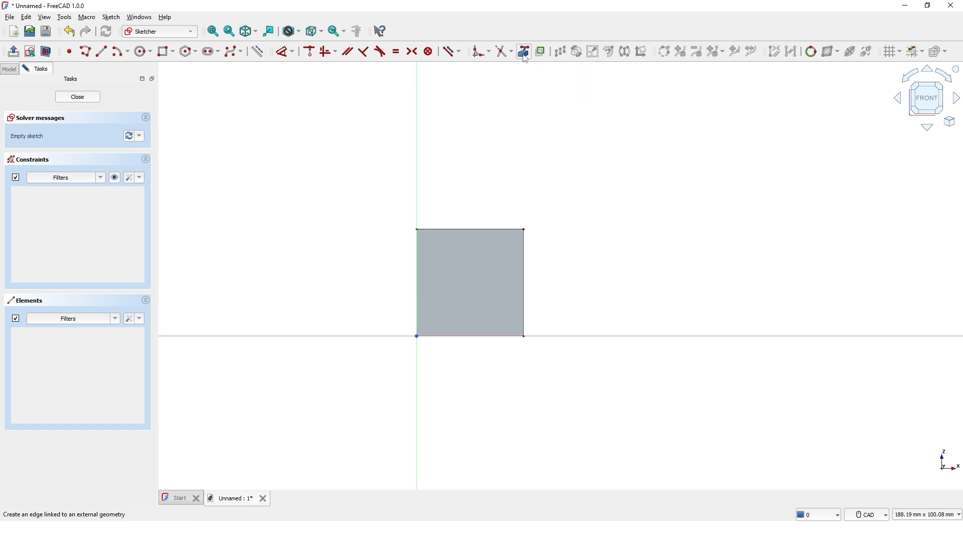
click(495, 229)
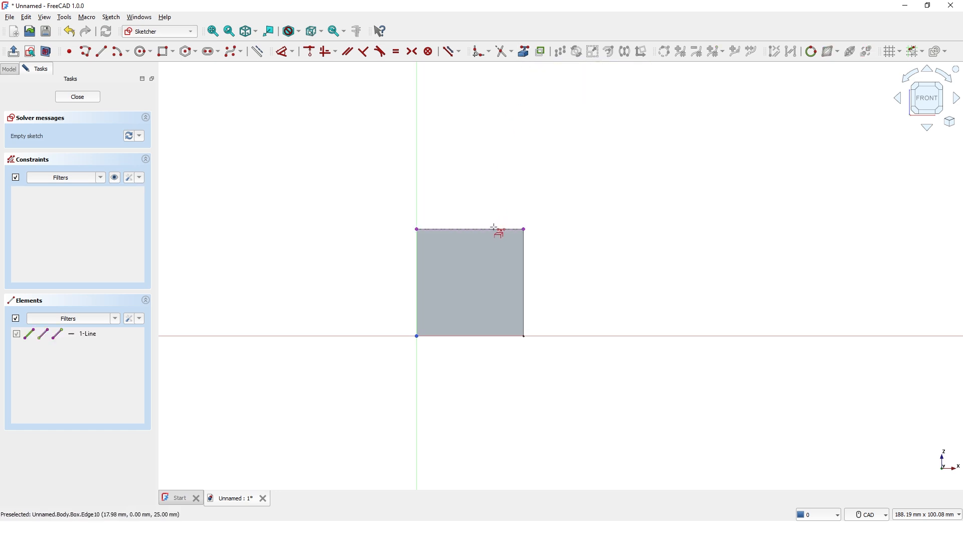
click(525, 275)
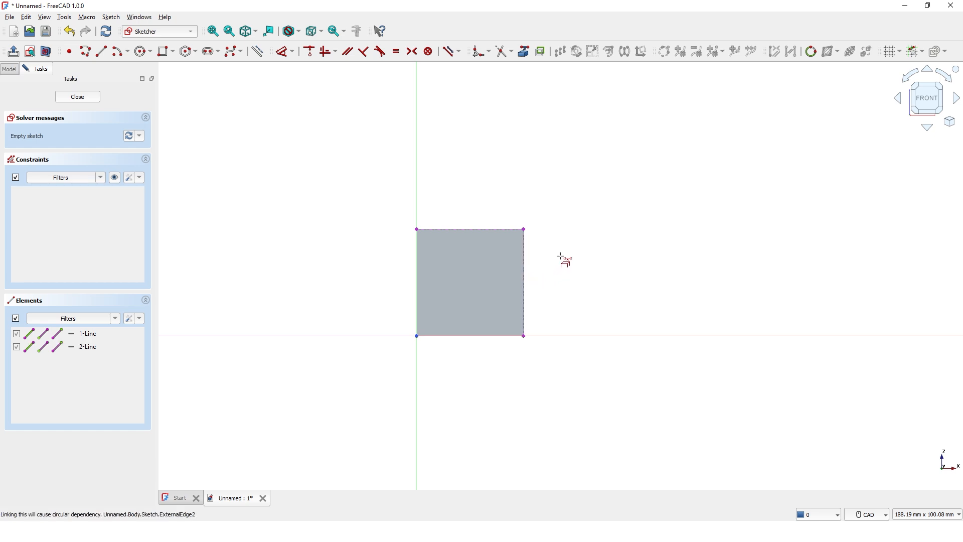
right_click(564, 260)
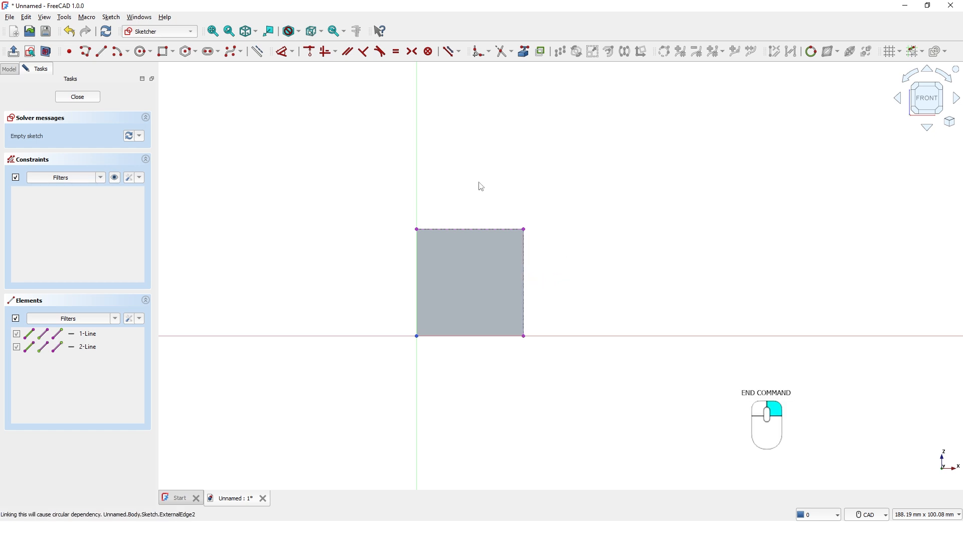
Draw a closed polyline triangle around the face's upper-right corner, starting about 4.6 mm from the upper-left corner and ending about 4 mm above the base.
click(86, 57)
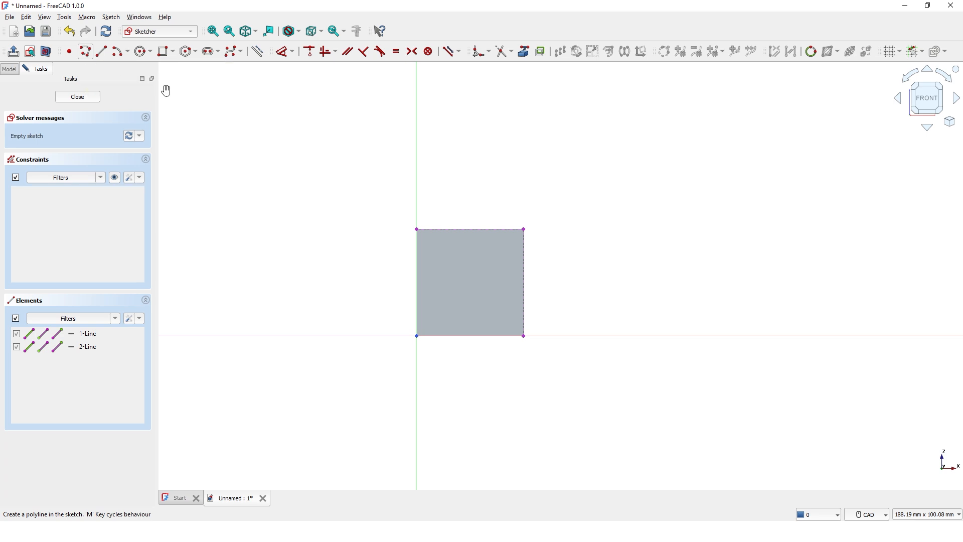
click(437, 230)
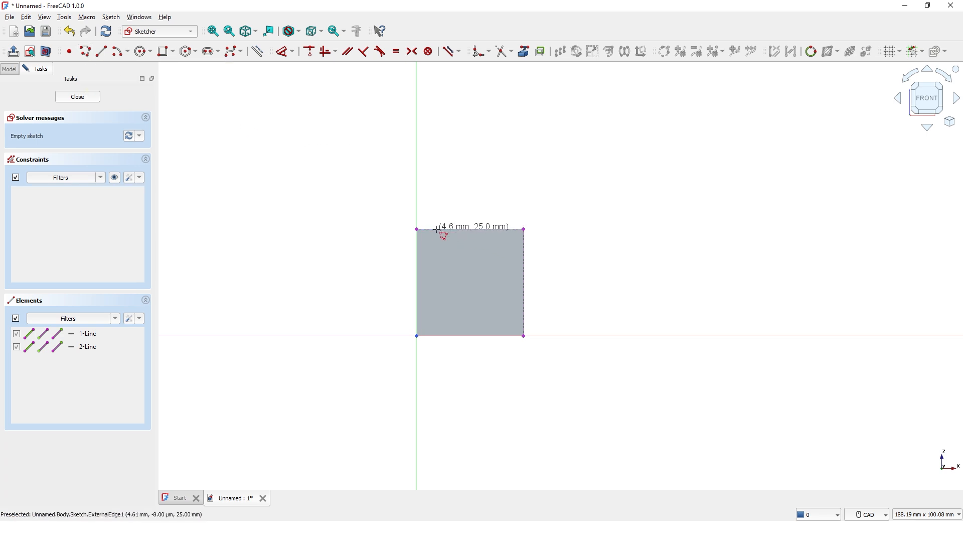
click(523, 230)
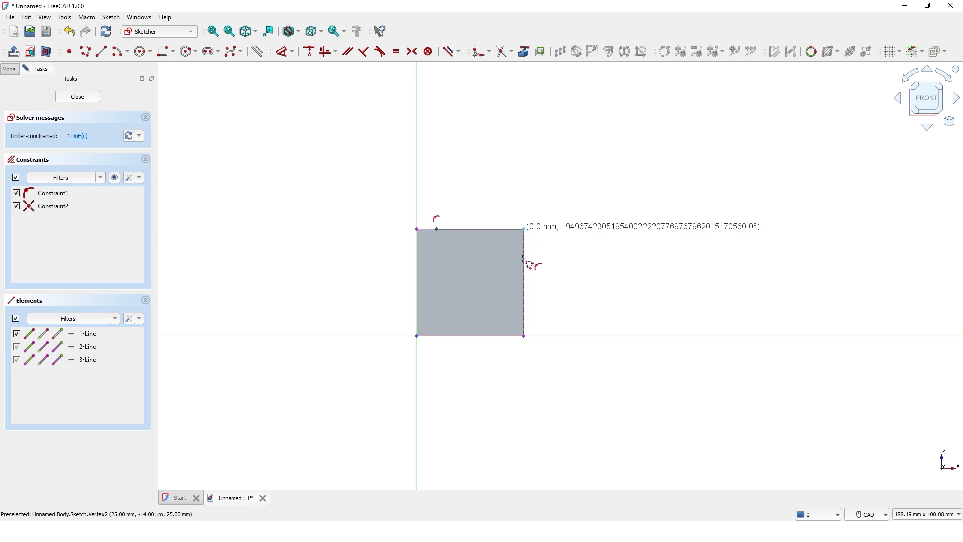
click(522, 319)
click(436, 230)
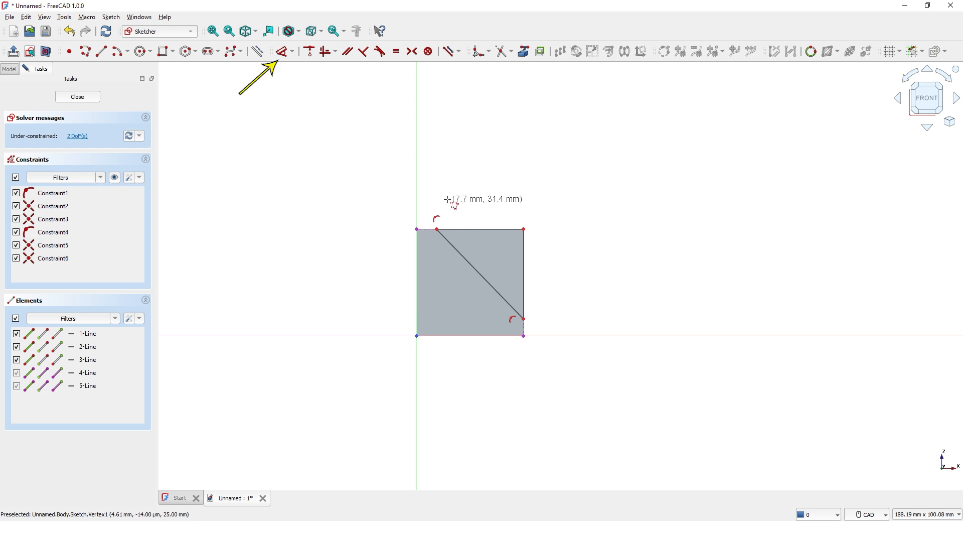
Dimension the horizontal distance from the face's upper-left corner to the triangle's nearest vertex as 3 mm.
click(283, 54)
click(415, 229)
click(437, 229)
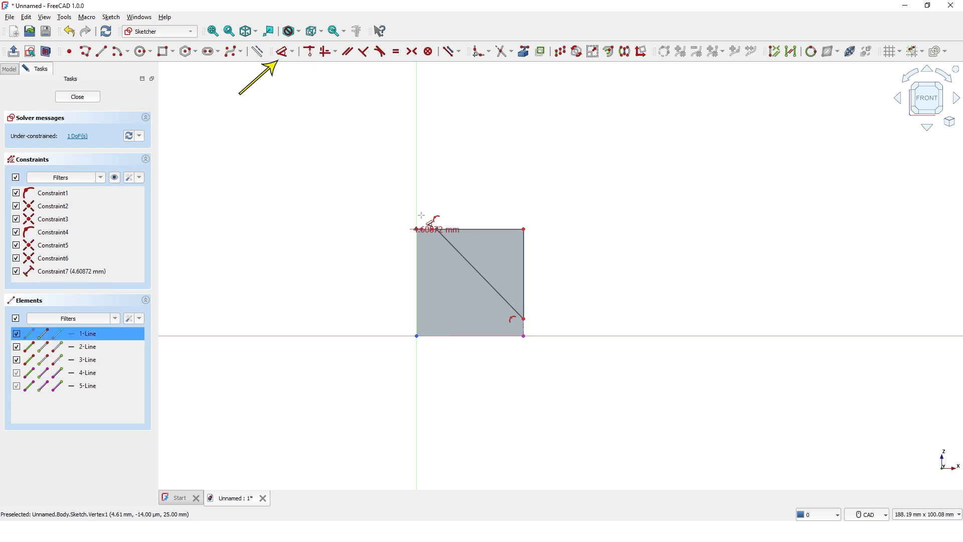
click(387, 211)
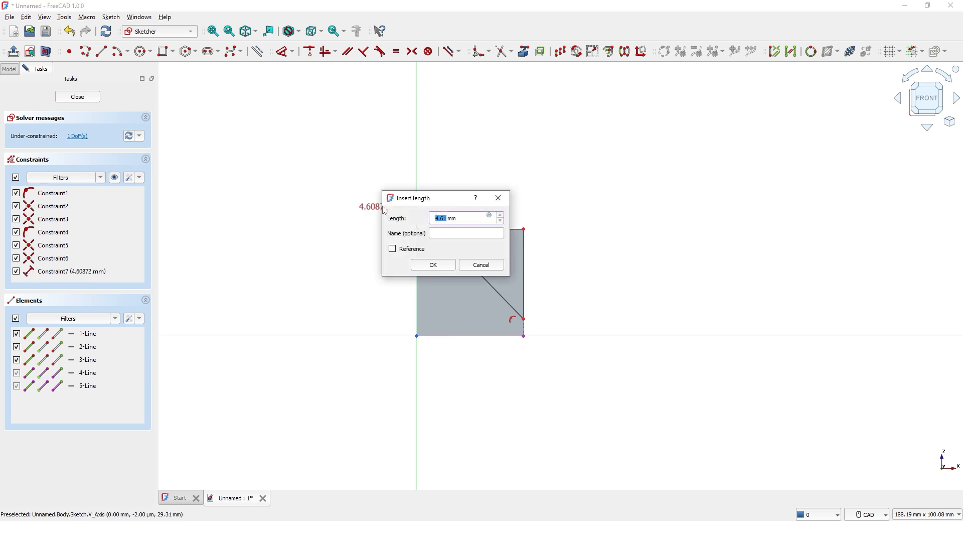
text(3)
key(Return)
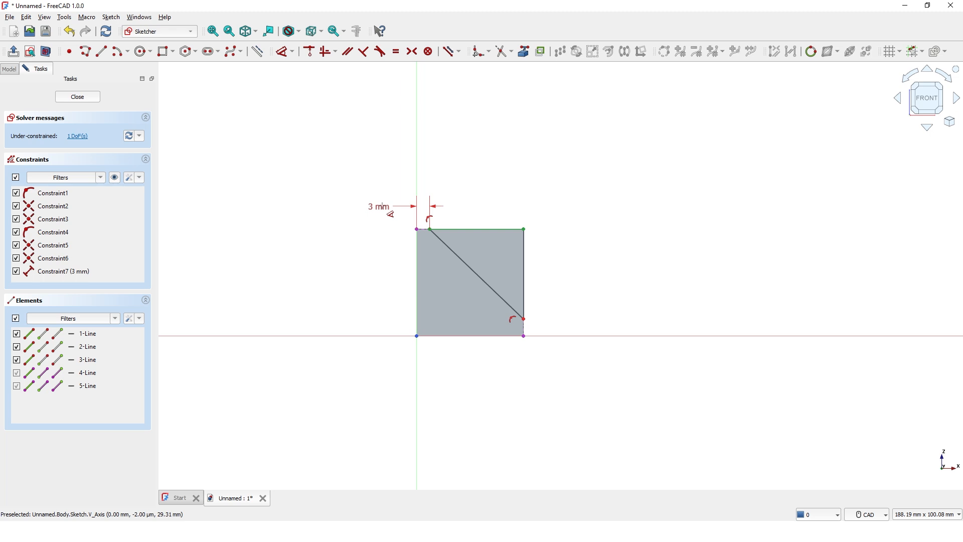
Dimension the triangle's lower vertex 3 mm above the horizontal axis and close the sketch.
click(523, 319)
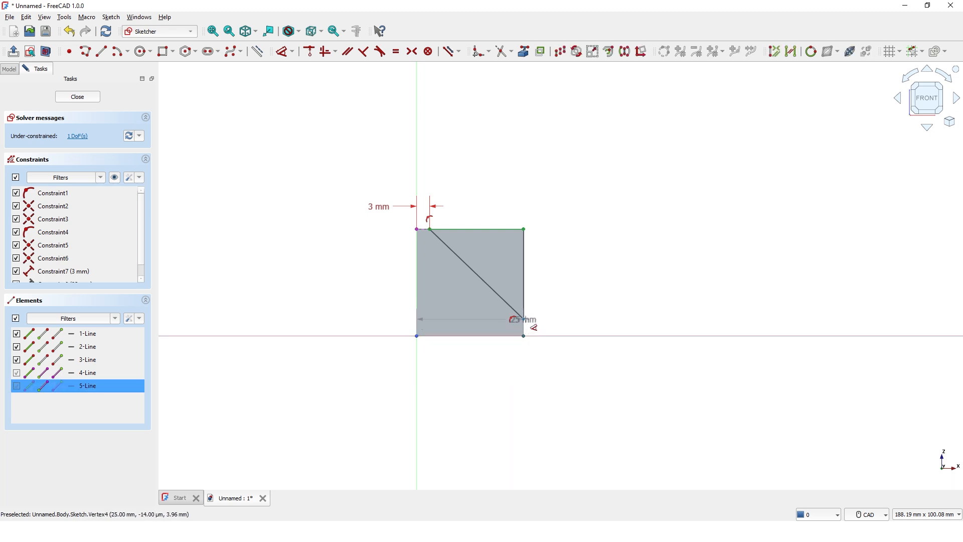
click(556, 329)
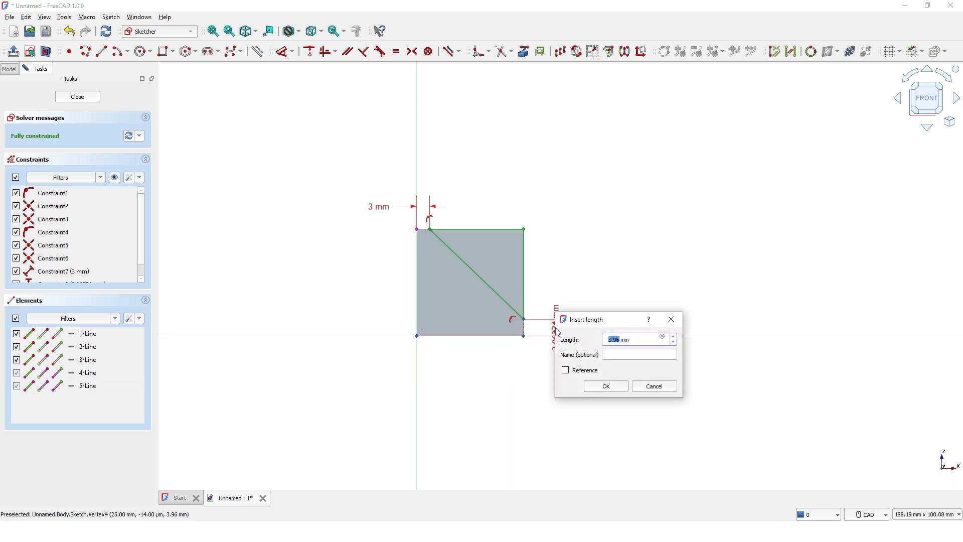
text(3)
key(Return)
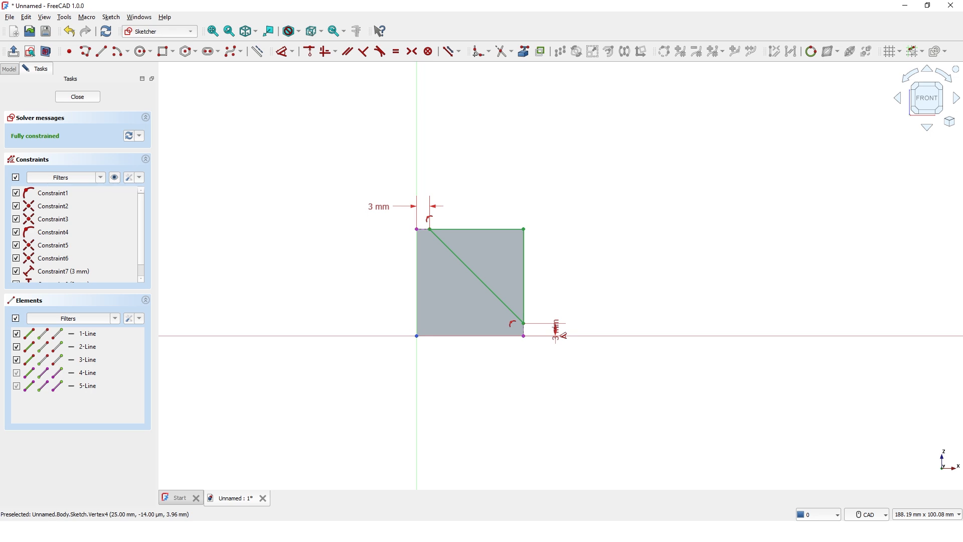
click(77, 96)
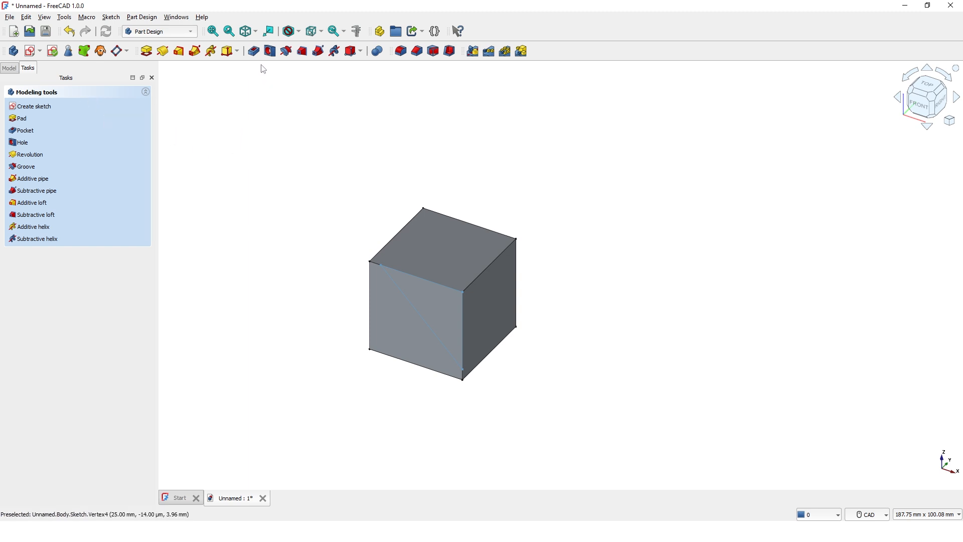
Pocket the triangular sketch with the type Through all to cut the slope across the whole cube.
click(257, 56)
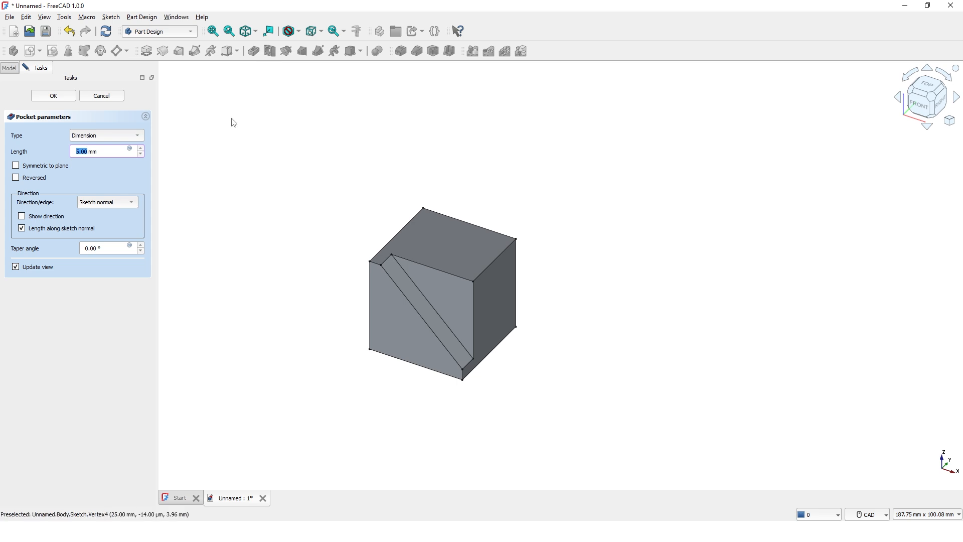
click(136, 136)
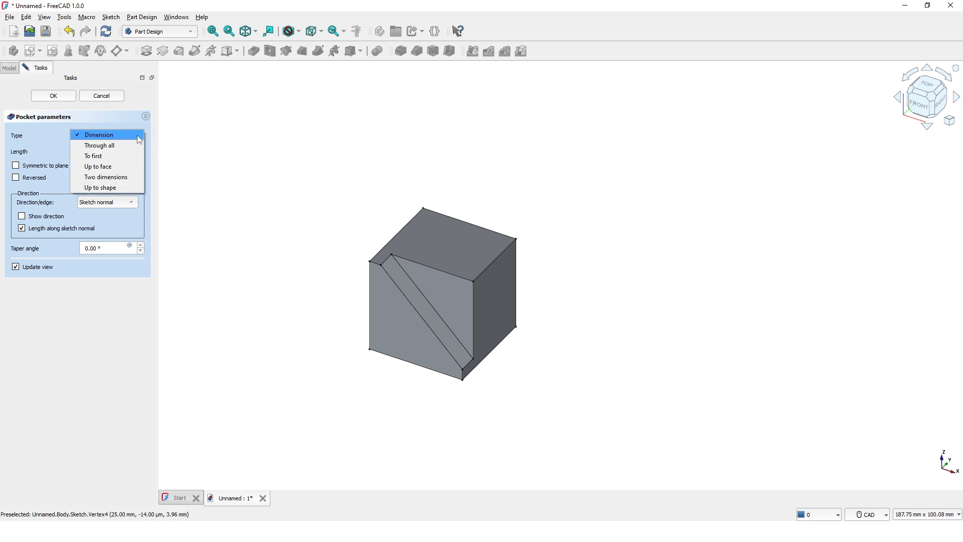
click(110, 146)
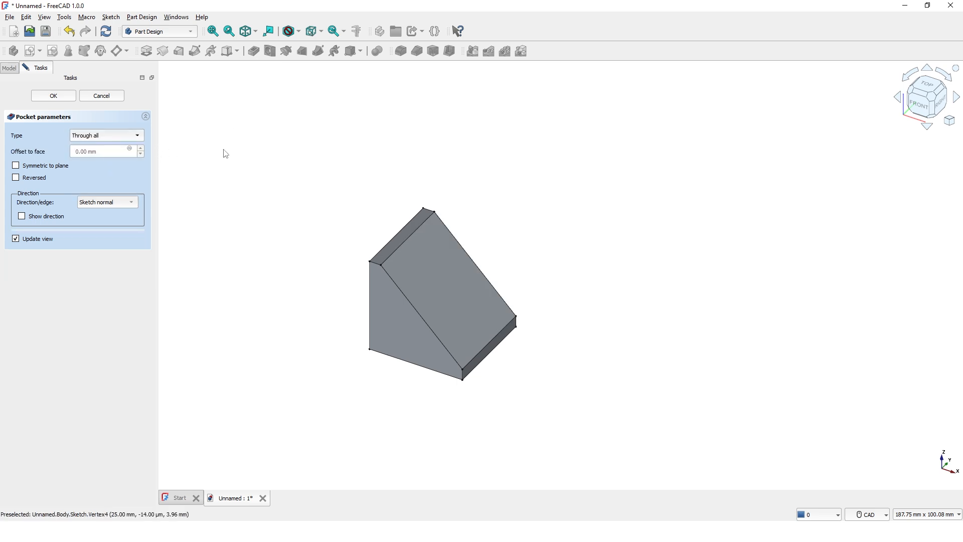
click(55, 96)
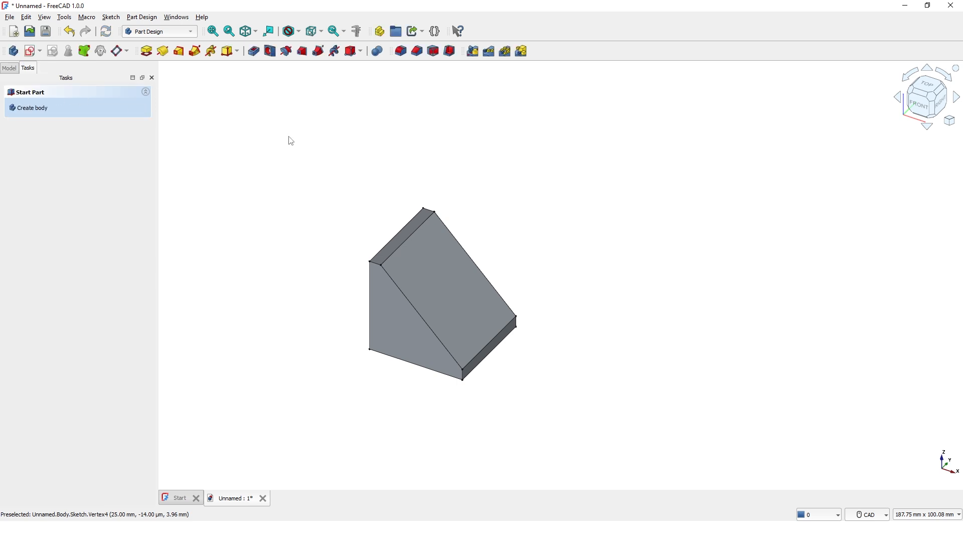
Create a sketch on the narrow top face and reference its inner long edge and the block's far right edge as external geometry.
scroll(271, 153, up, 4)
click(345, 200)
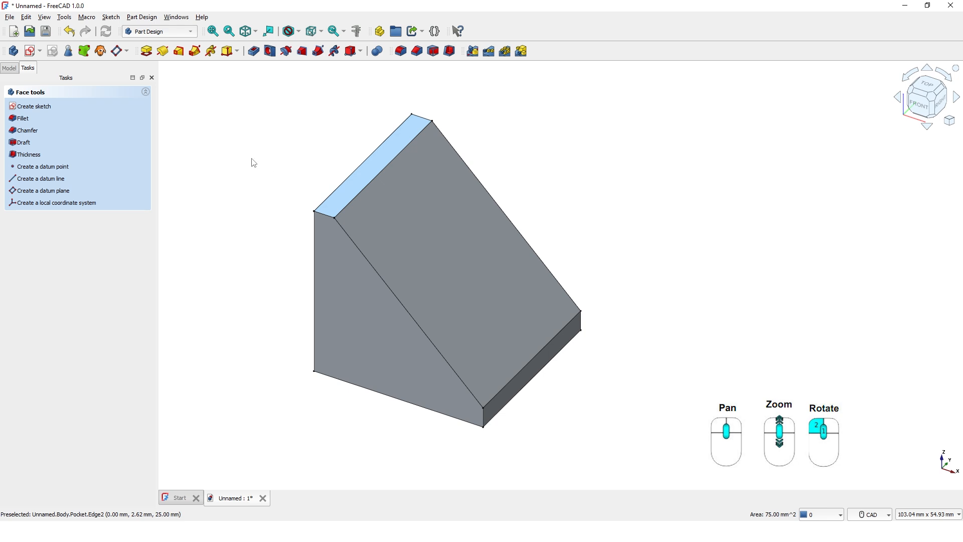
click(31, 53)
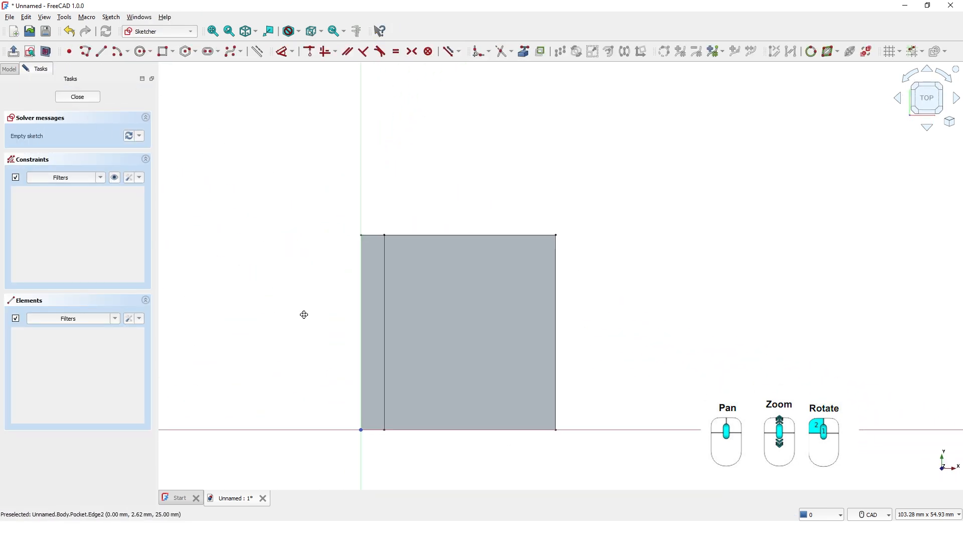
click(528, 54)
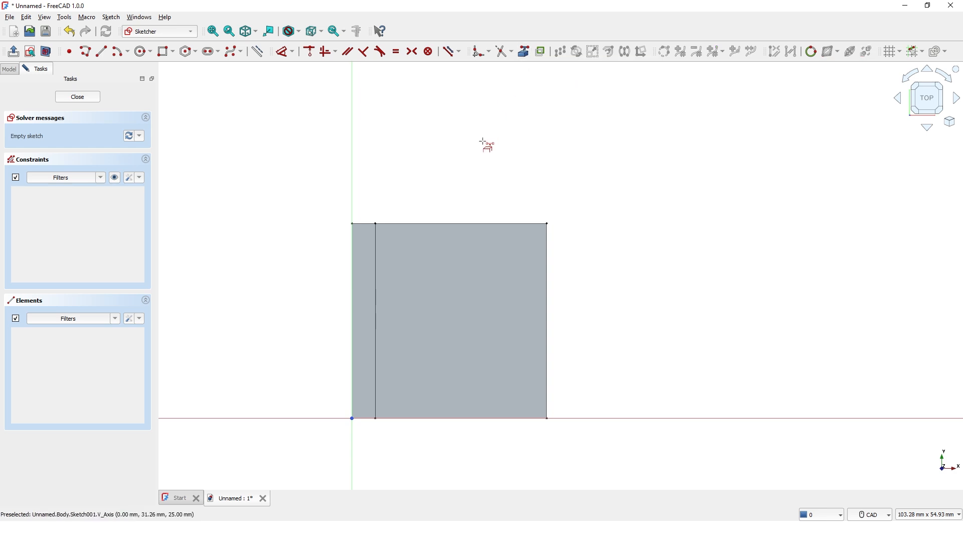
click(375, 301)
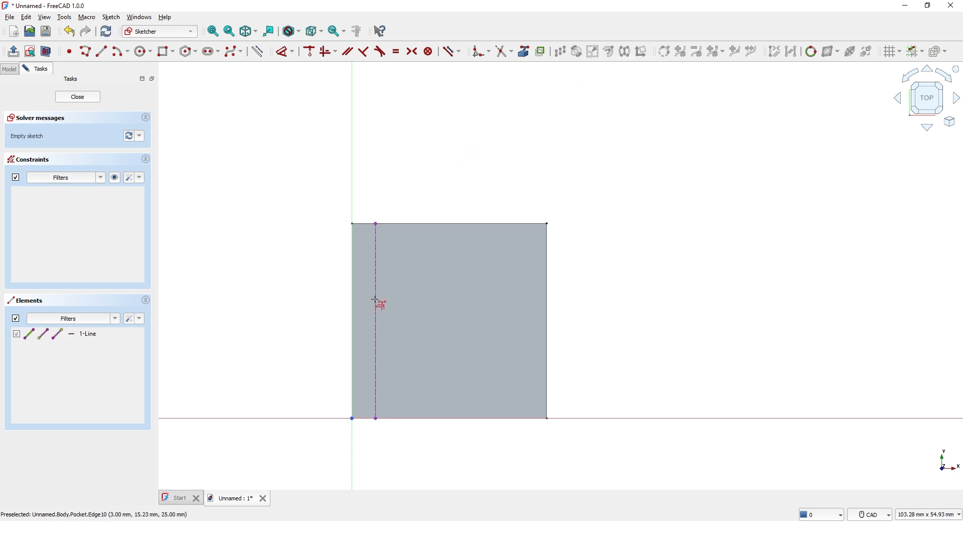
click(547, 352)
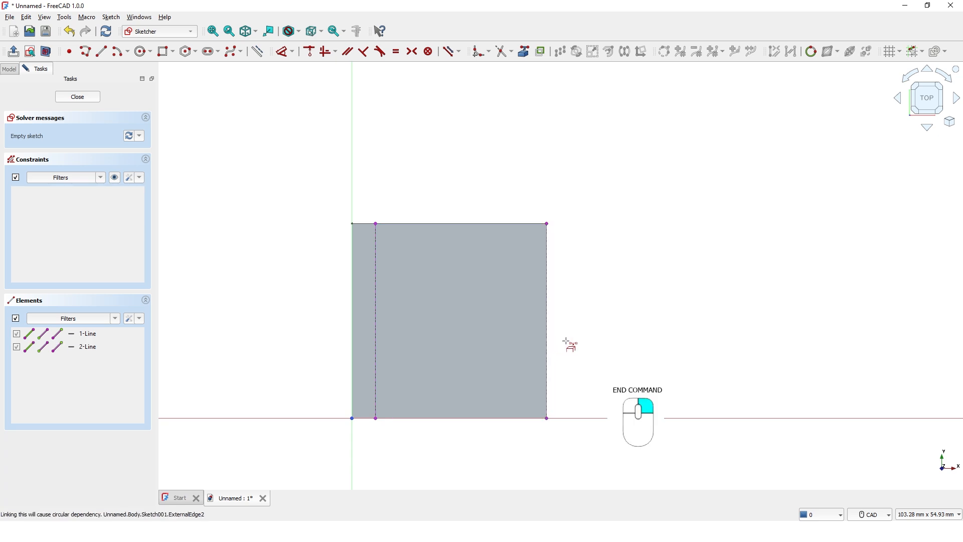
middle_drag(576, 346, 567, 312)
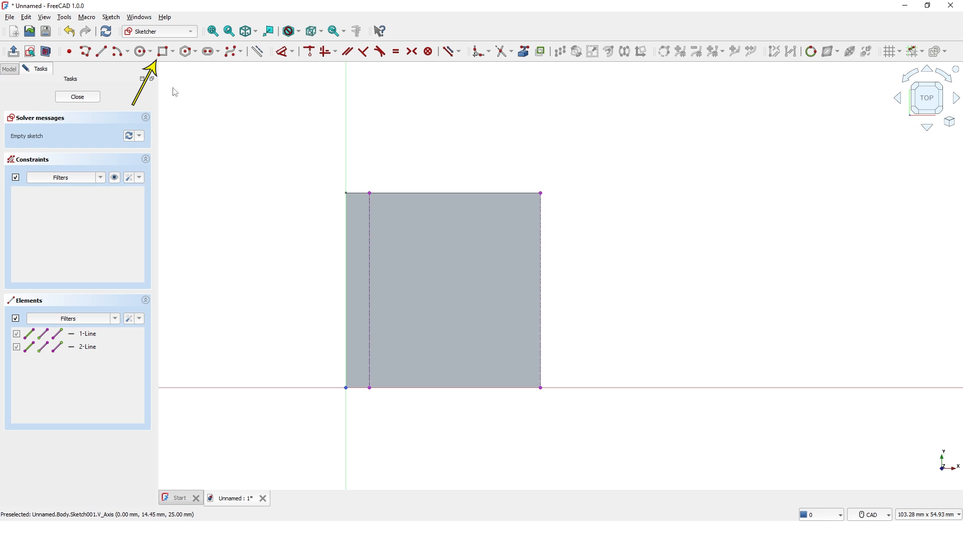
Draw a rectangle spanning the two referenced edges, inset from both their ends, with its upper side about 2.9 mm below the block's upper edge.
click(163, 52)
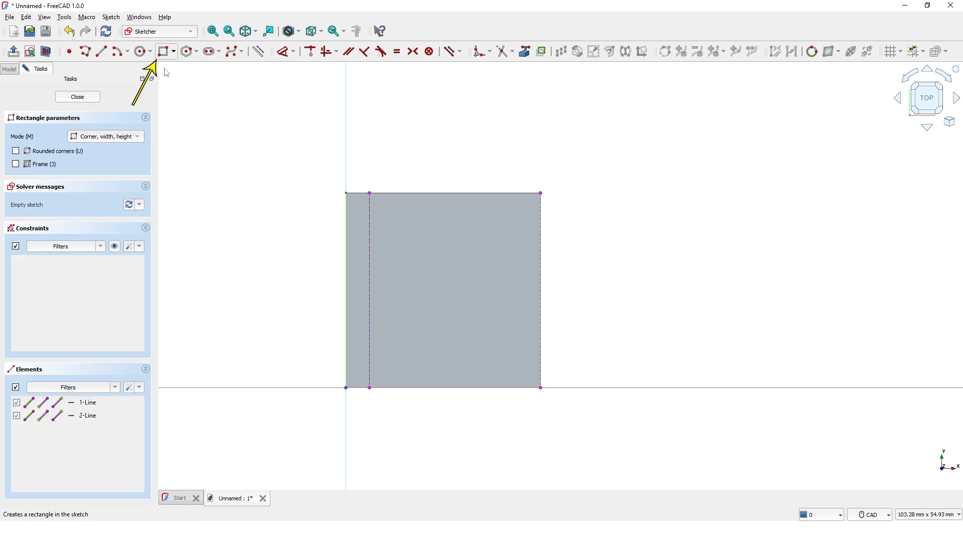
click(370, 365)
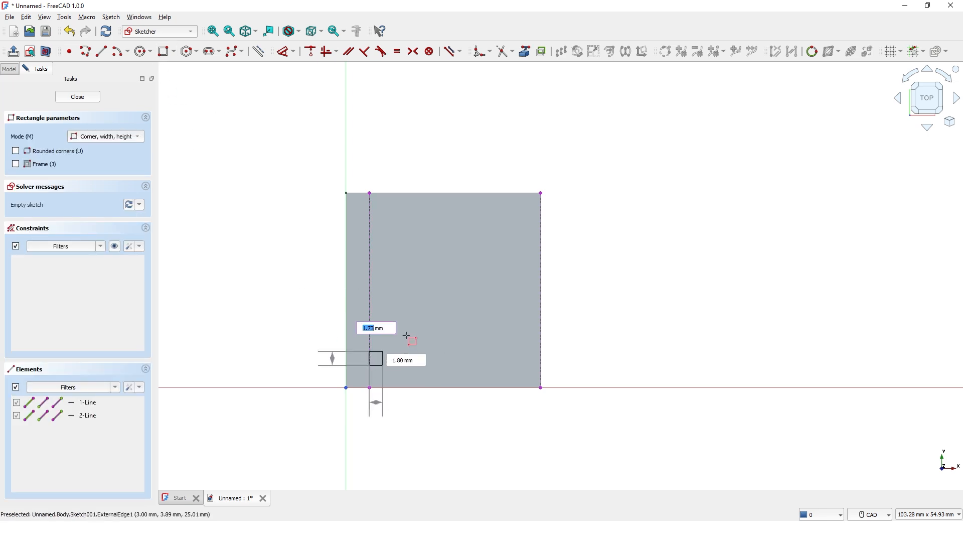
click(541, 215)
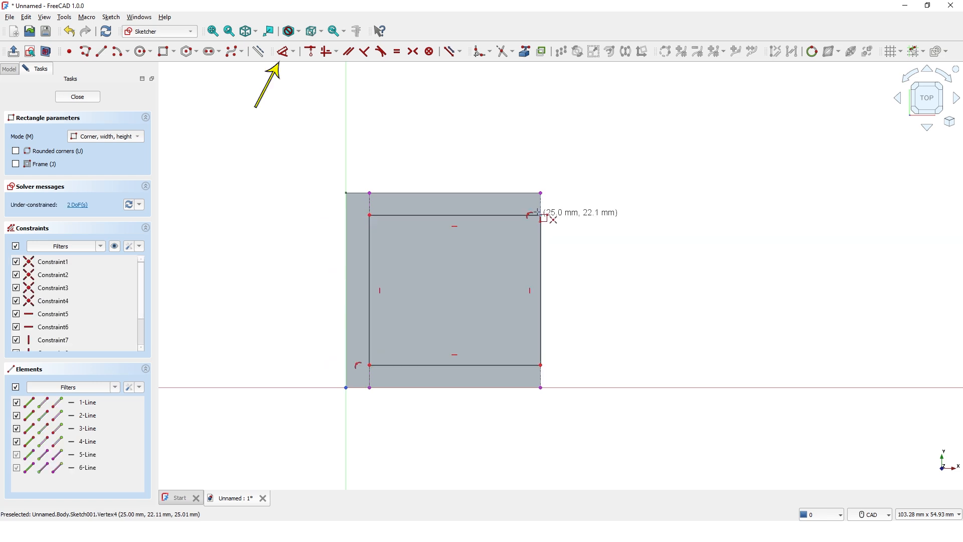
Dimension the vertical distance between the rectangle's upper-left corner and the upper end of the referenced inner edge as 3 mm.
click(283, 51)
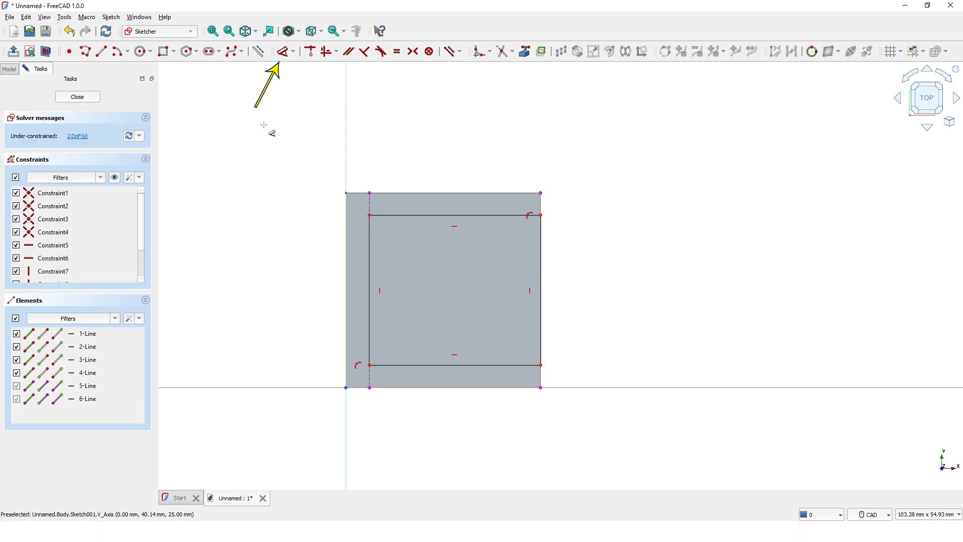
click(370, 215)
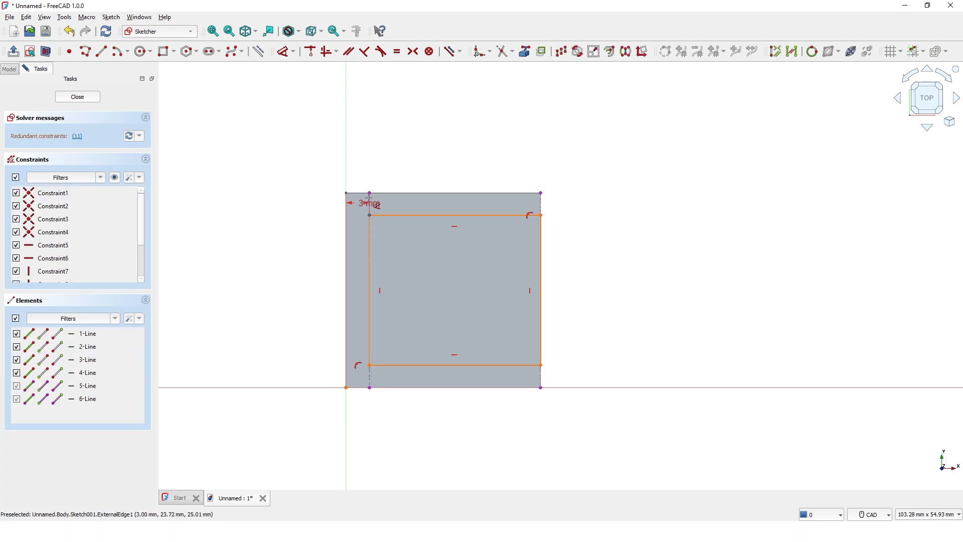
click(370, 194)
click(317, 241)
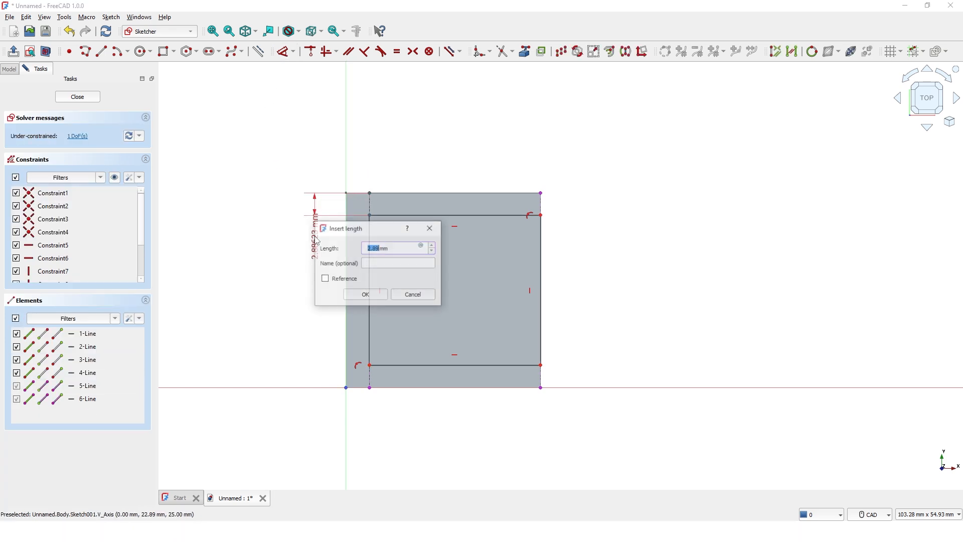
text(3)
key(Return)
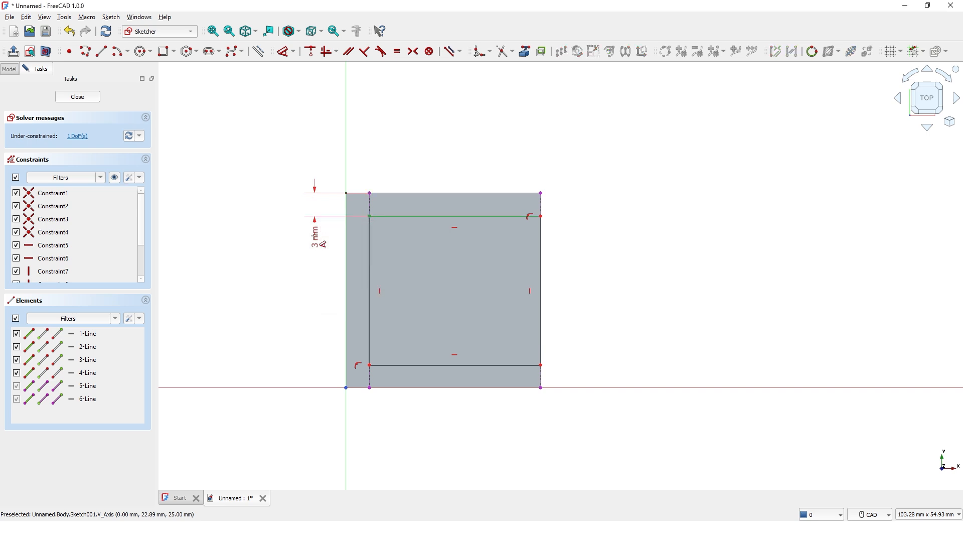
middle_drag(281, 303, 274, 298)
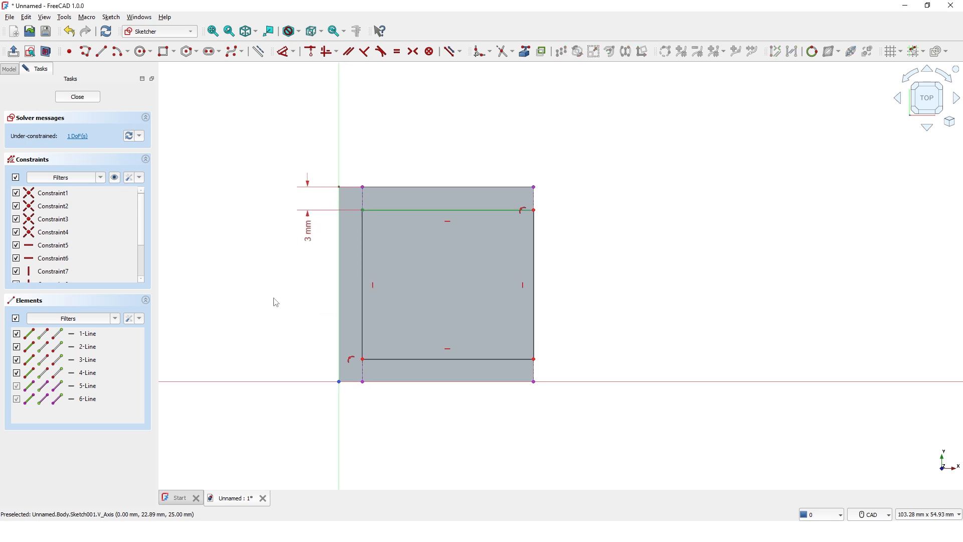
Dimension the vertical distance between the rectangle's lower-left corner and the referenced inner edge's lower end as 3 mm, and close the sketch.
click(362, 360)
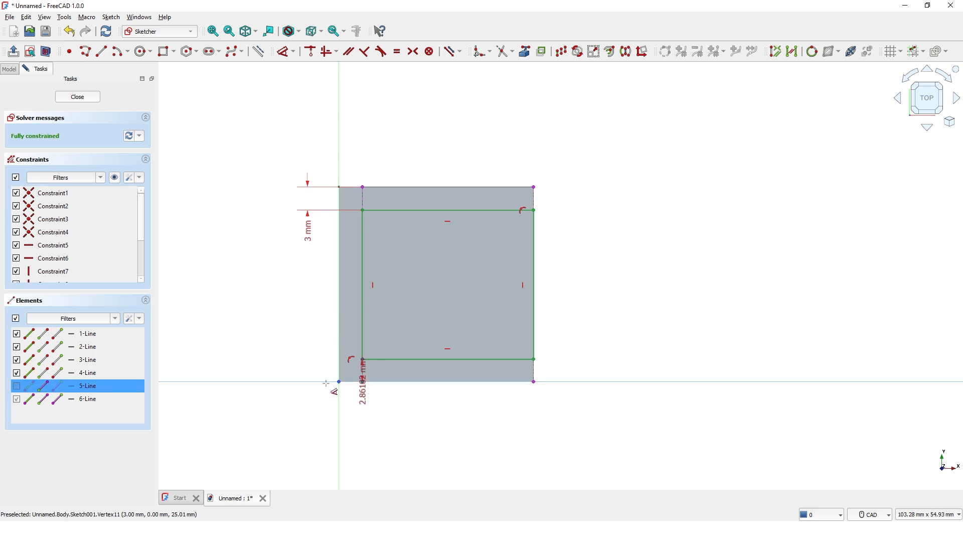
click(295, 325)
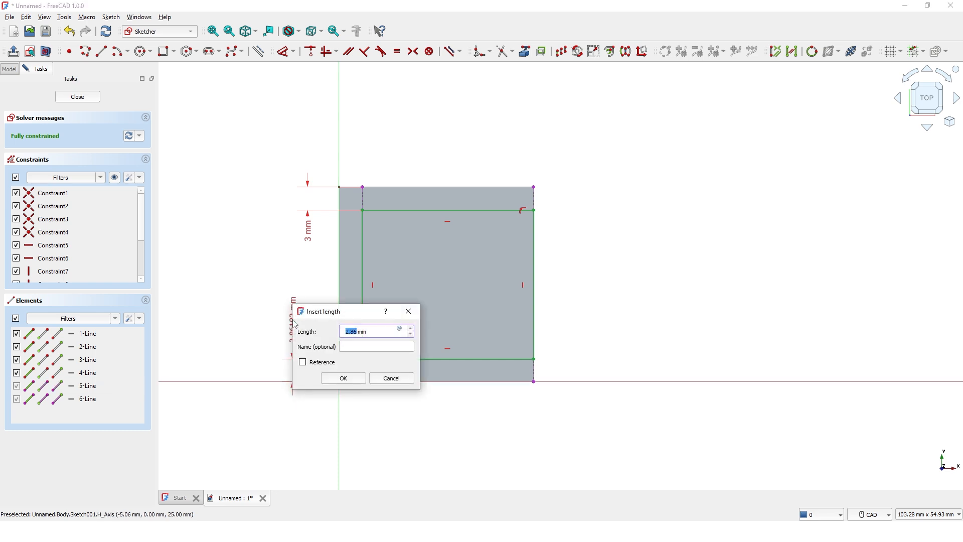
text(3)
key(Return)
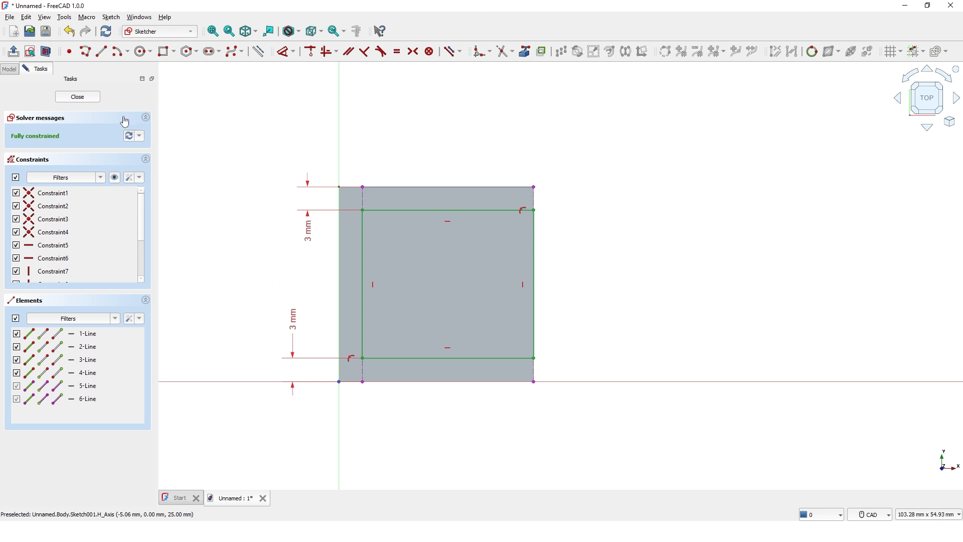
click(78, 96)
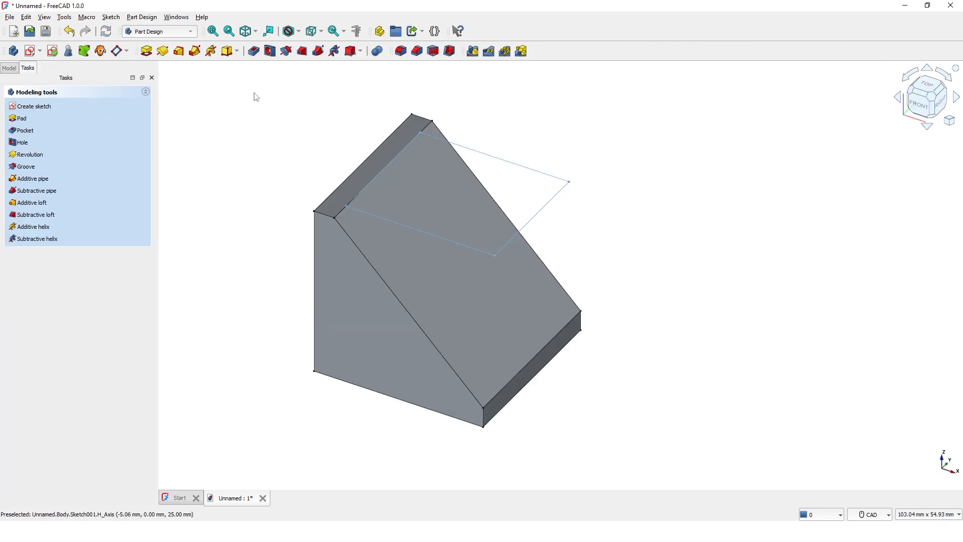
Pocket the rectangle sketch 22 mm deep into the wedge.
click(254, 52)
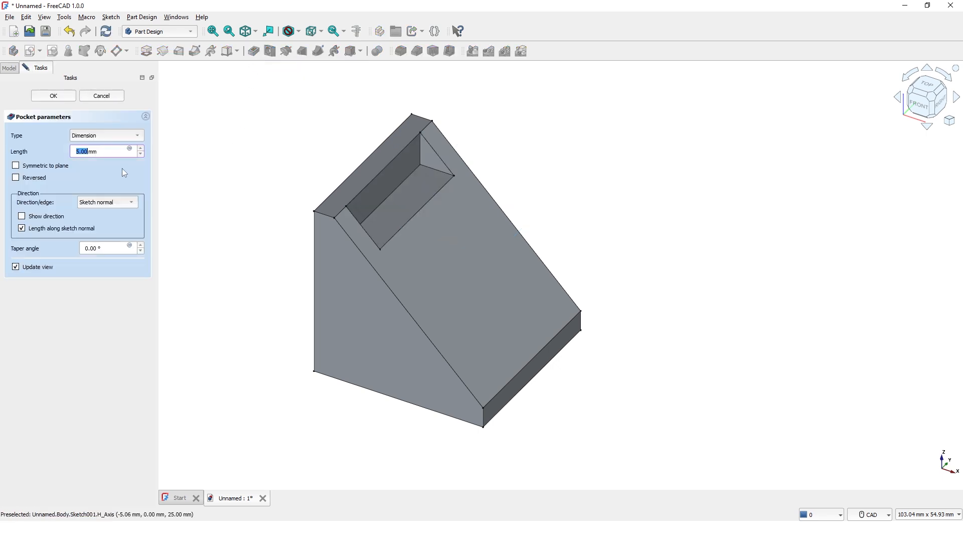
drag(107, 153, 75, 151)
text(22)
click(54, 95)
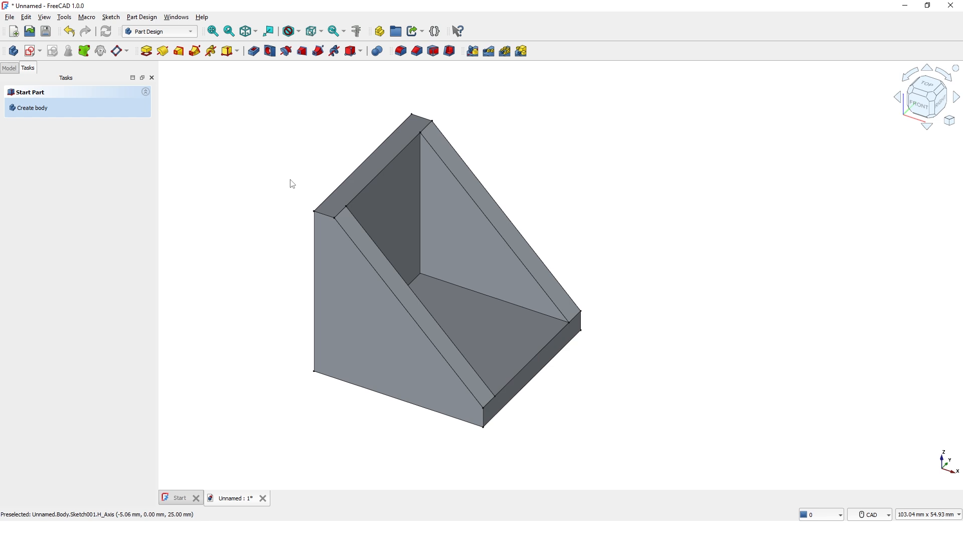
Set the whole body's shape appearance to a bright blue from the basic colors.
middle_drag(290, 179, 258, 172)
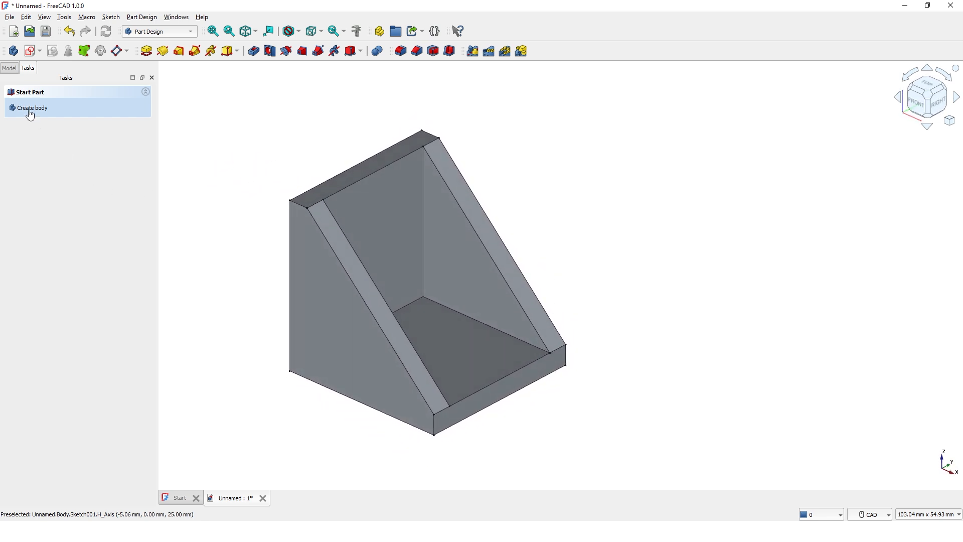
click(9, 67)
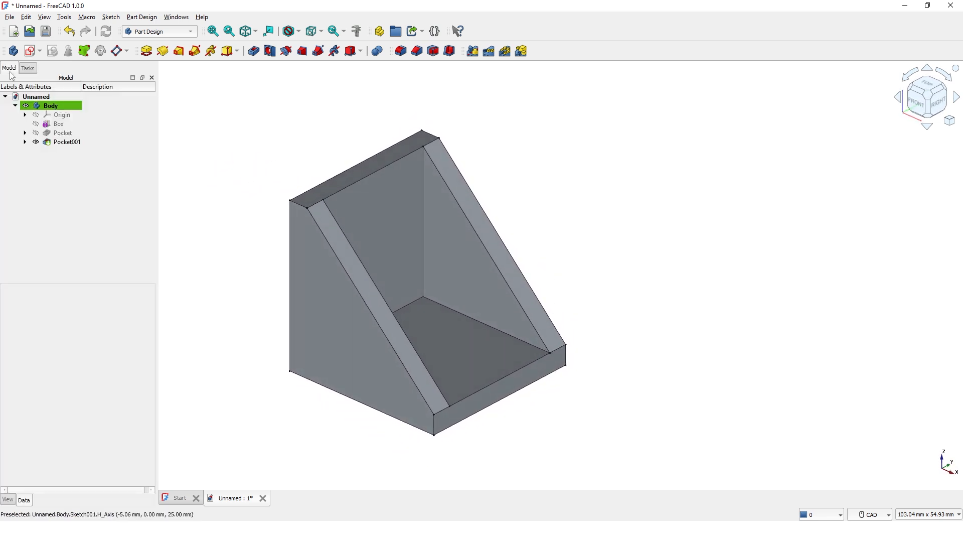
click(36, 106)
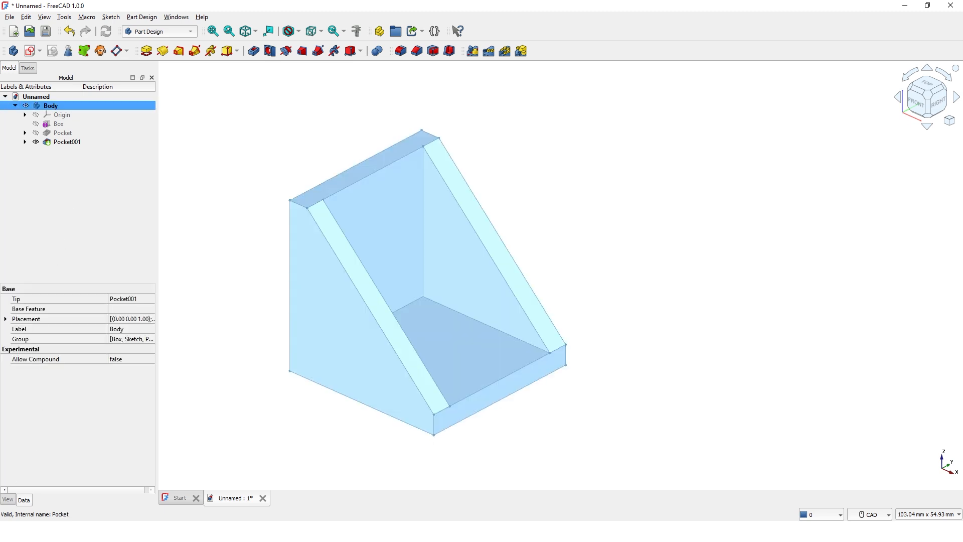
click(8, 500)
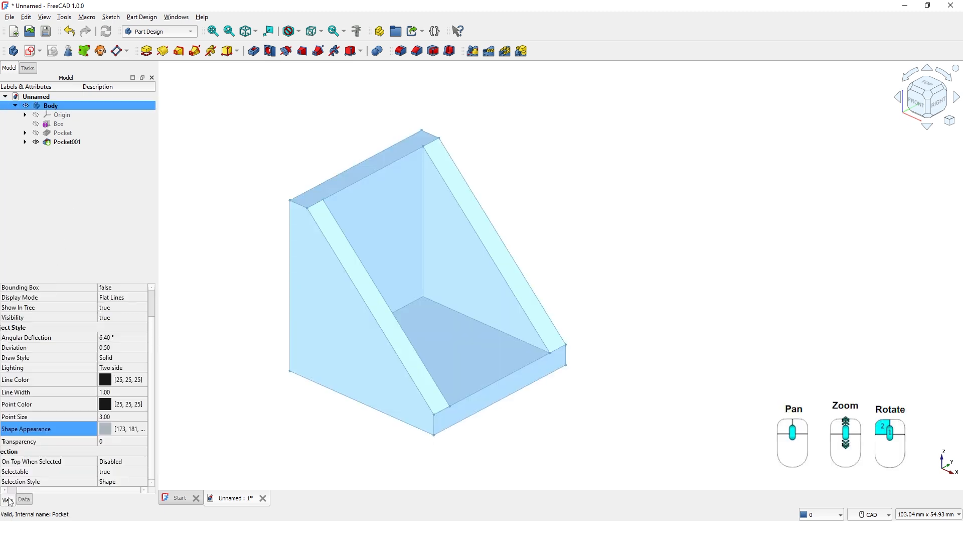
click(108, 434)
click(130, 429)
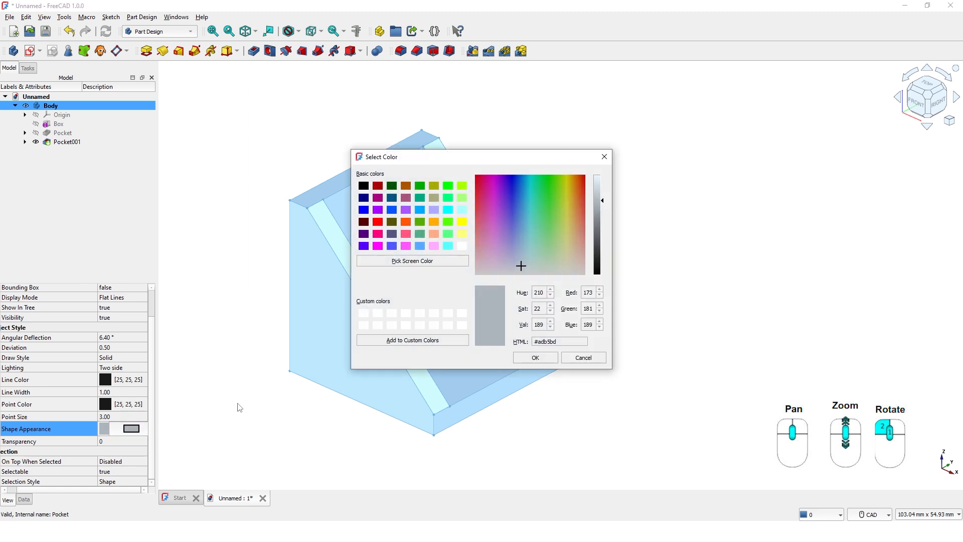
click(421, 210)
click(536, 357)
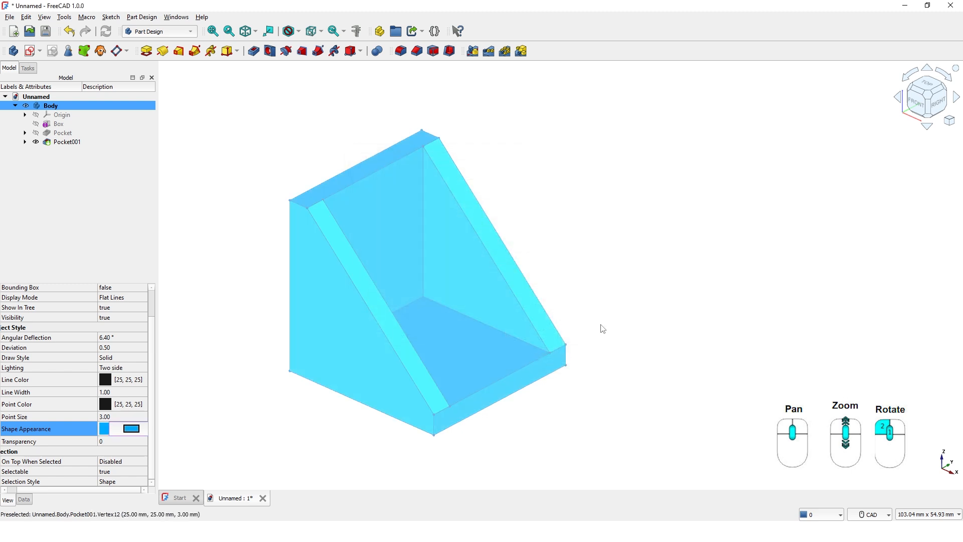
click(602, 296)
Create a sketch on the inner face of the back wall and reference that face's upper and lower edges as external geometry.
middle_drag(602, 296, 259, 301)
scroll(633, 283, up, 2)
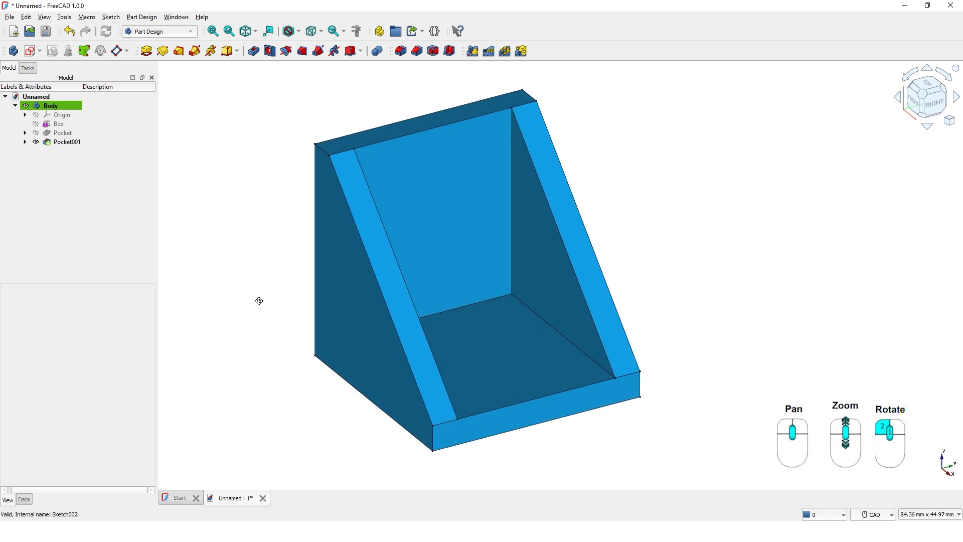
click(449, 237)
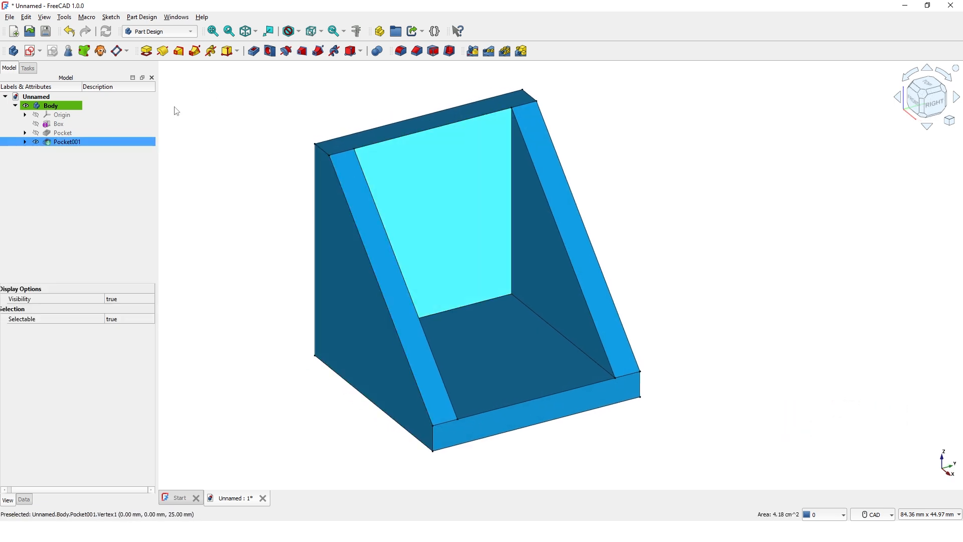
click(32, 53)
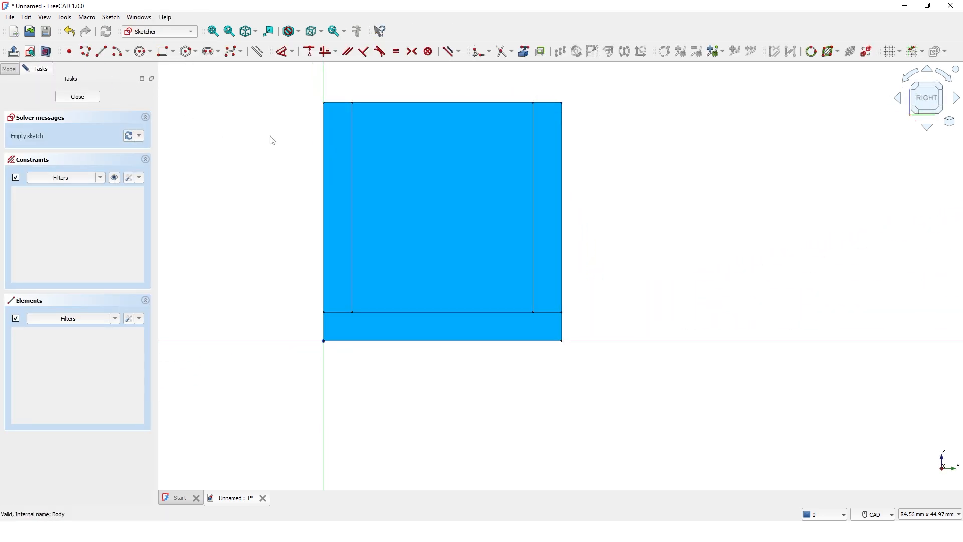
middle_drag(272, 140, 291, 217)
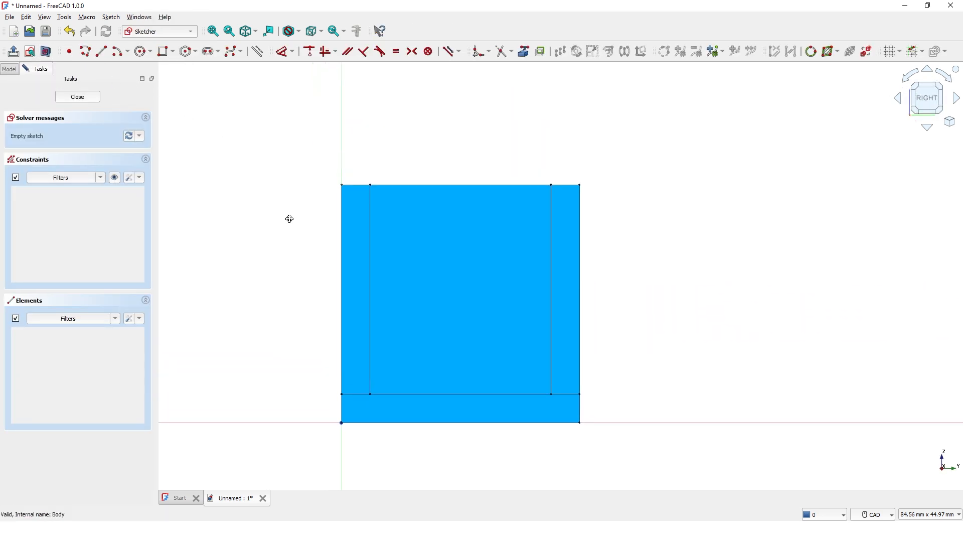
click(525, 52)
click(472, 185)
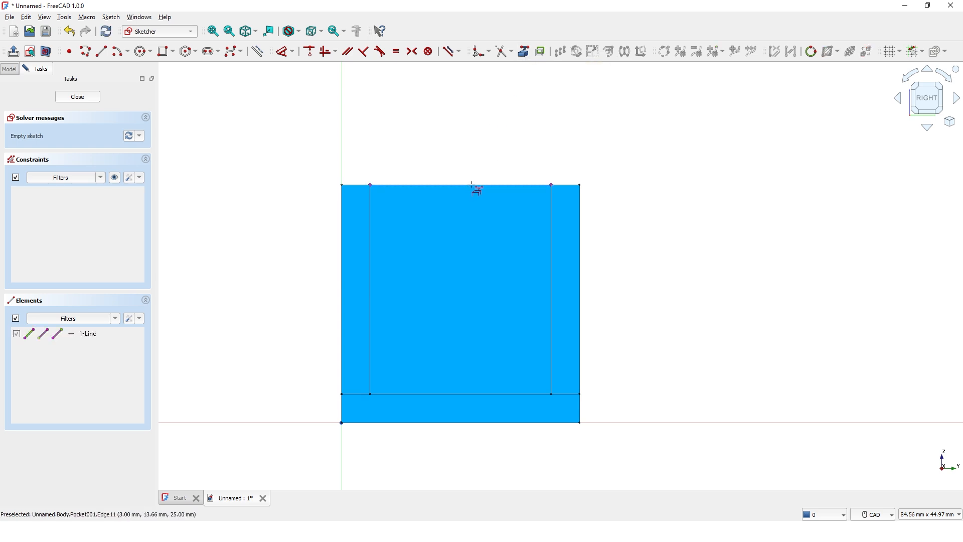
click(476, 399)
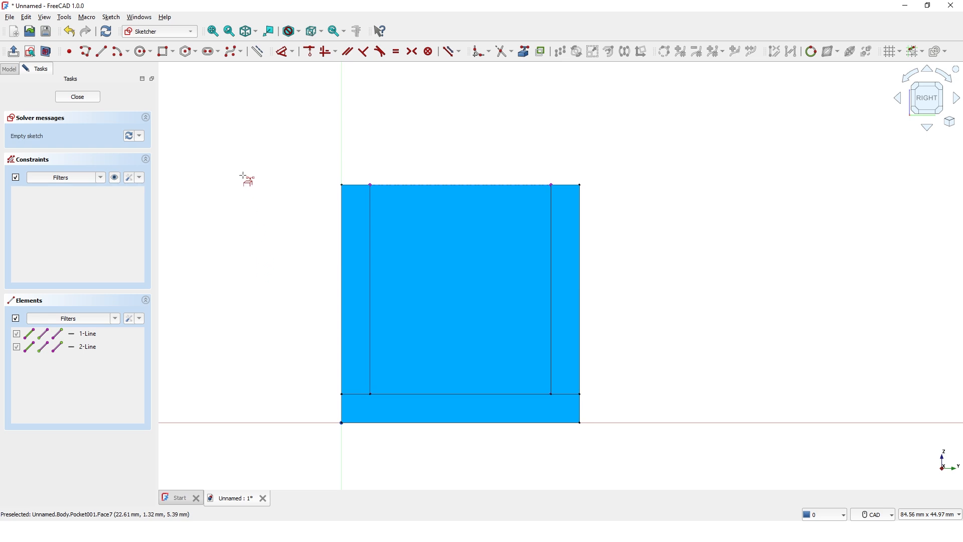
right_click(233, 162)
Draw a vertical line joining the midpoints of the two referenced edges and convert it to construction geometry.
click(102, 51)
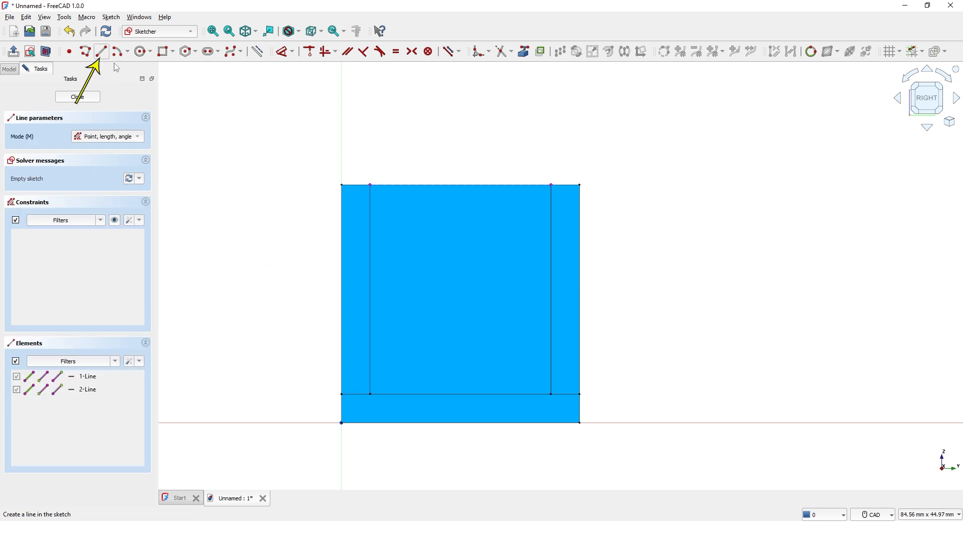
click(461, 185)
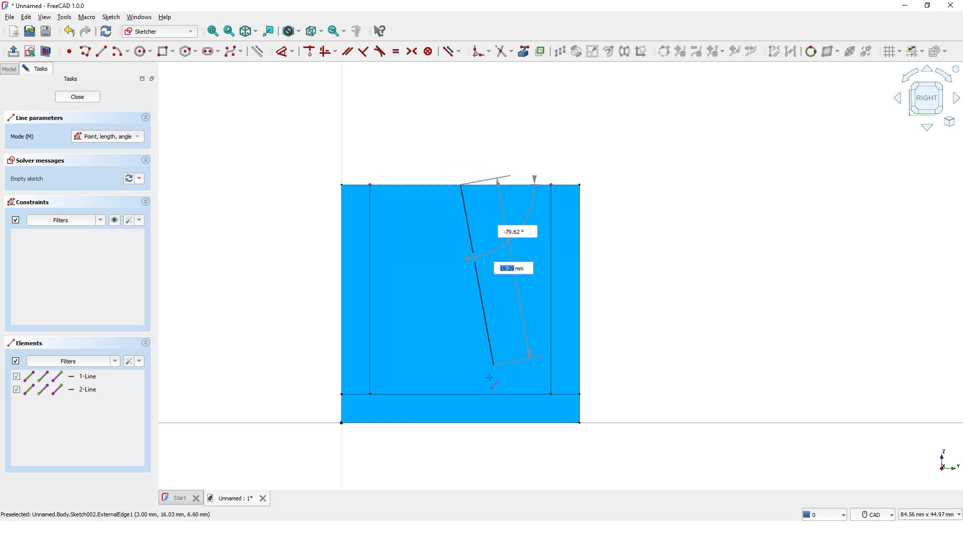
click(462, 394)
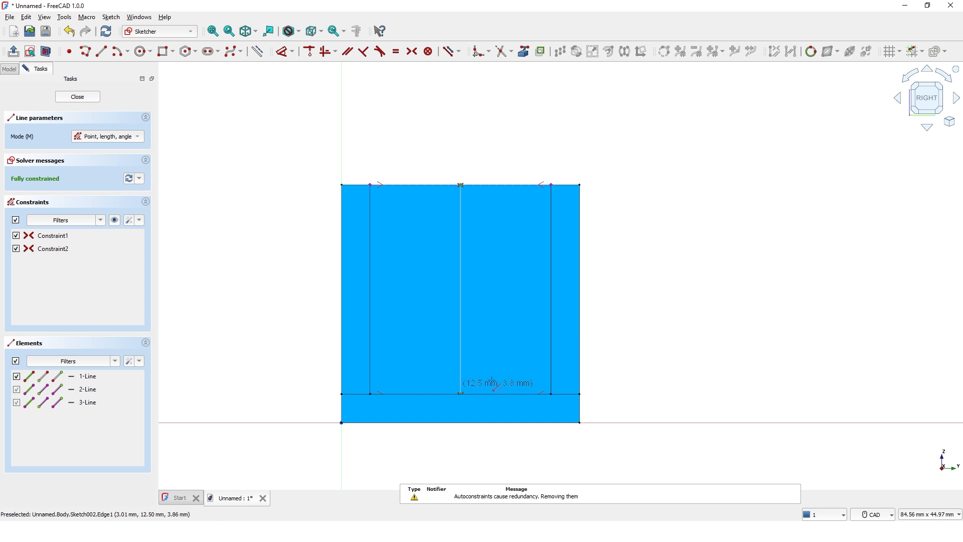
right_click(631, 345)
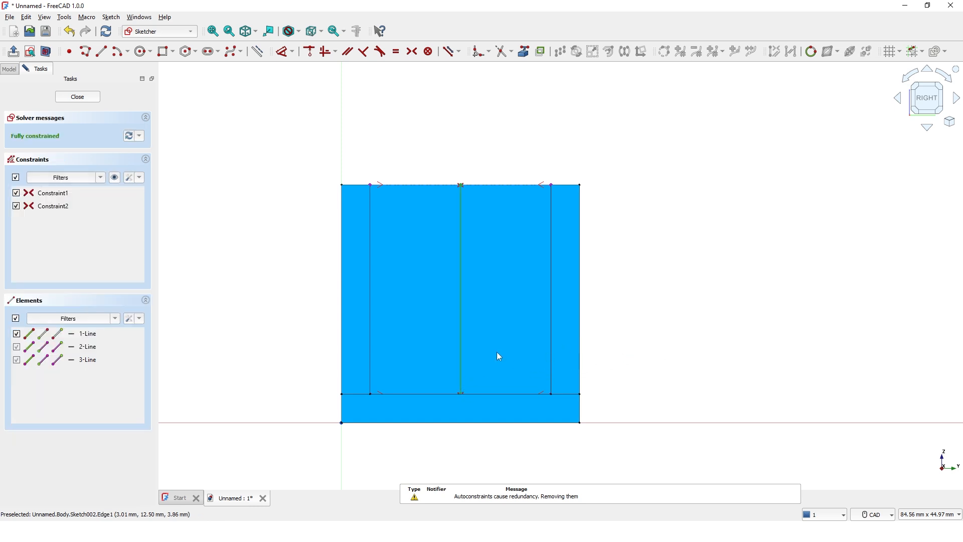
click(462, 344)
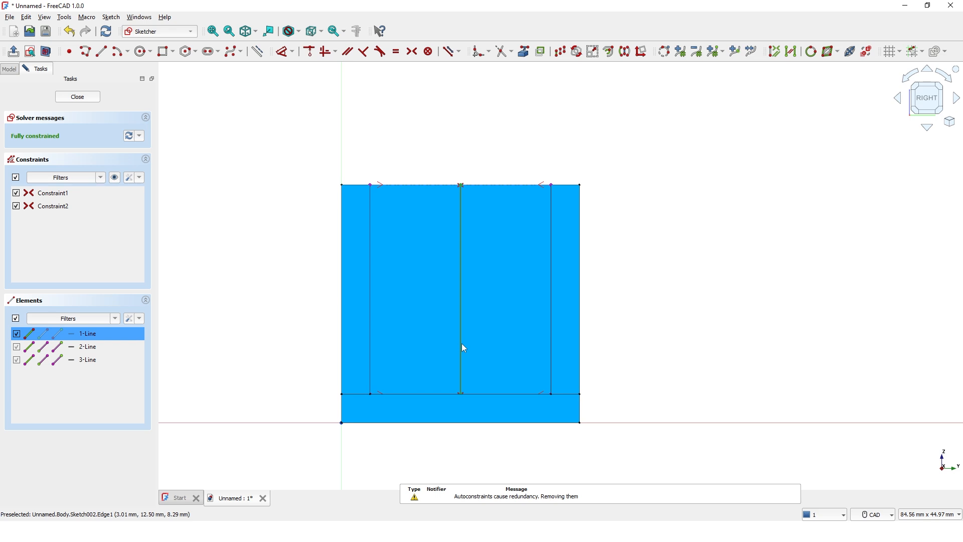
click(258, 52)
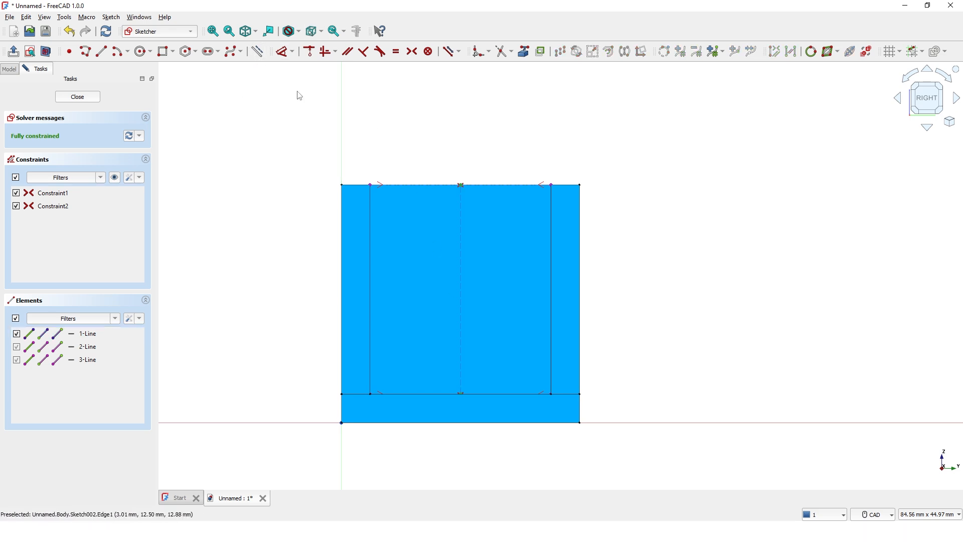
Draw a vertical slot on the construction line's upper part, with 3 mm between its arc centres and a 3 mm radius.
click(210, 51)
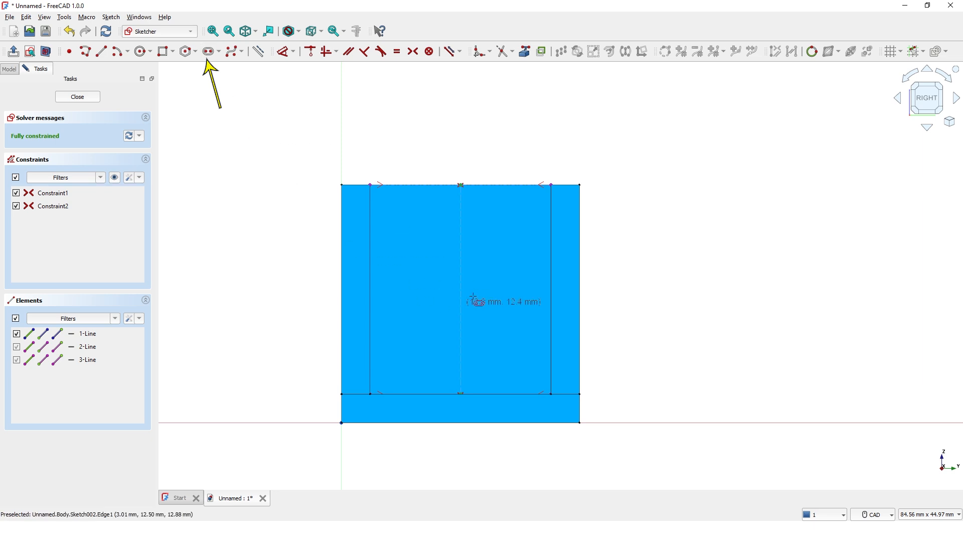
click(462, 243)
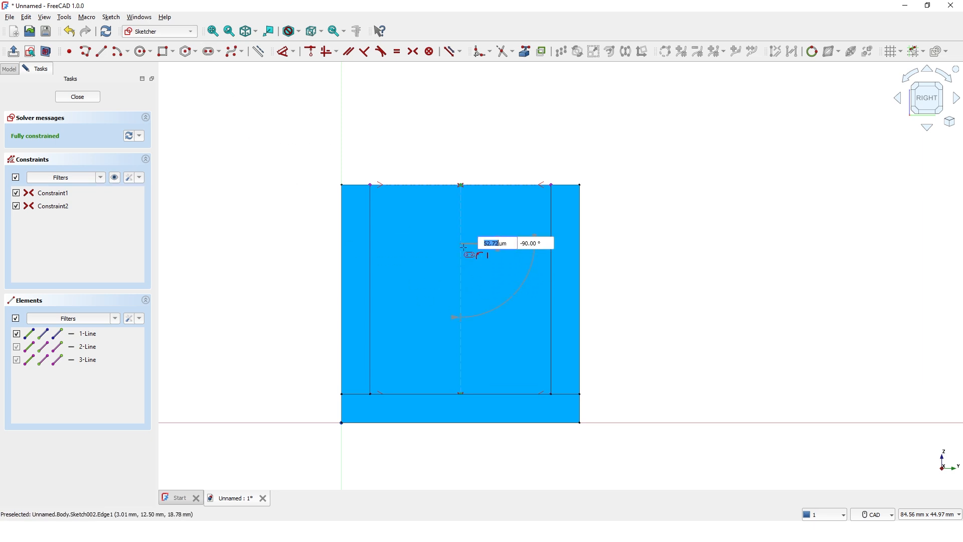
text(3)
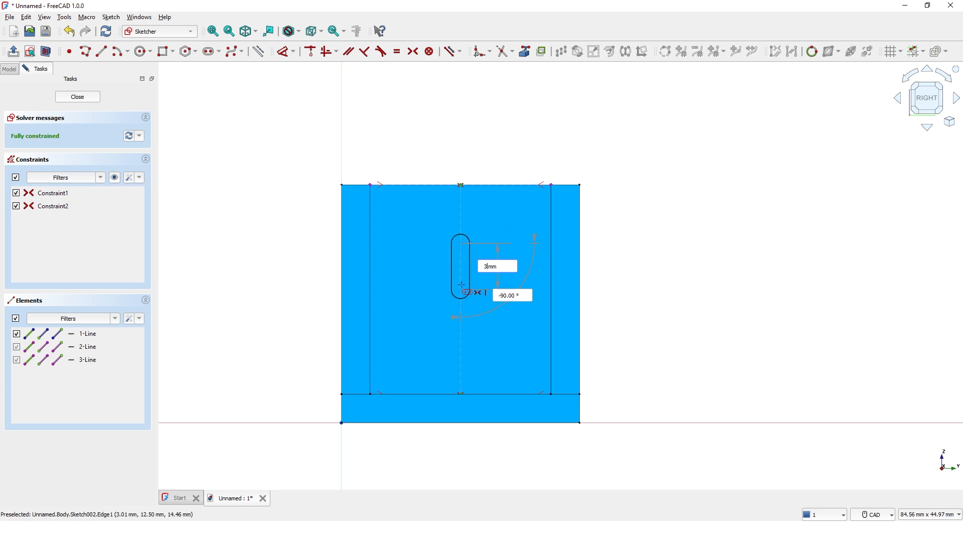
key(Tab)
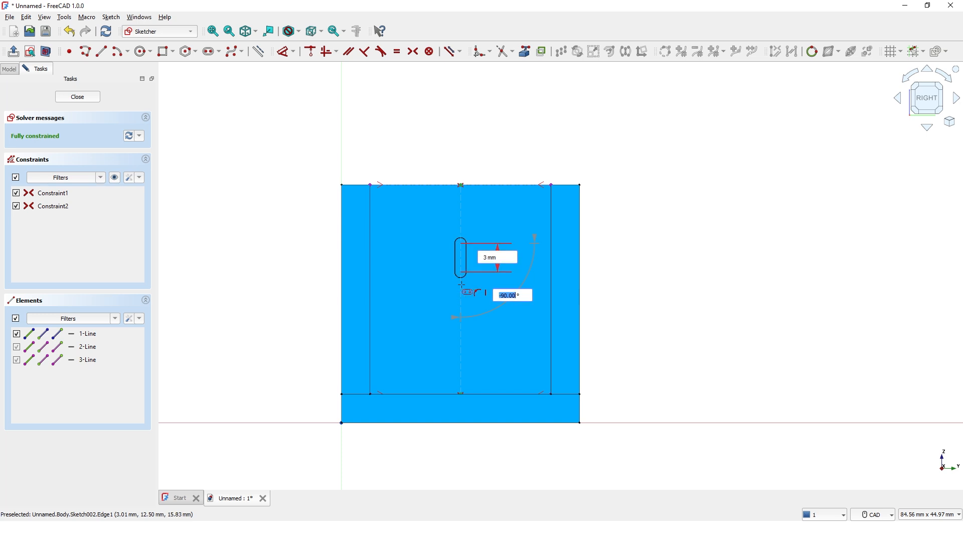
key(Tab)
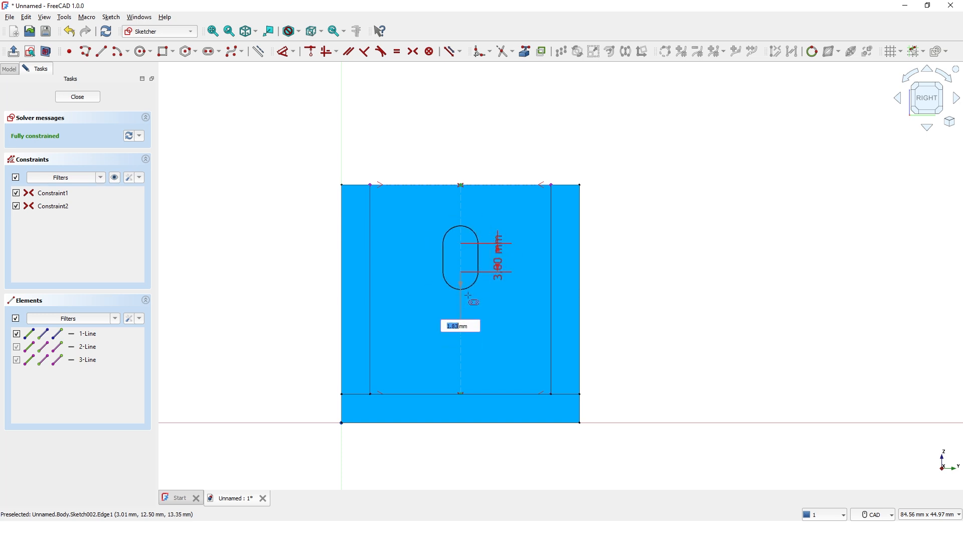
text(3)
key(Return)
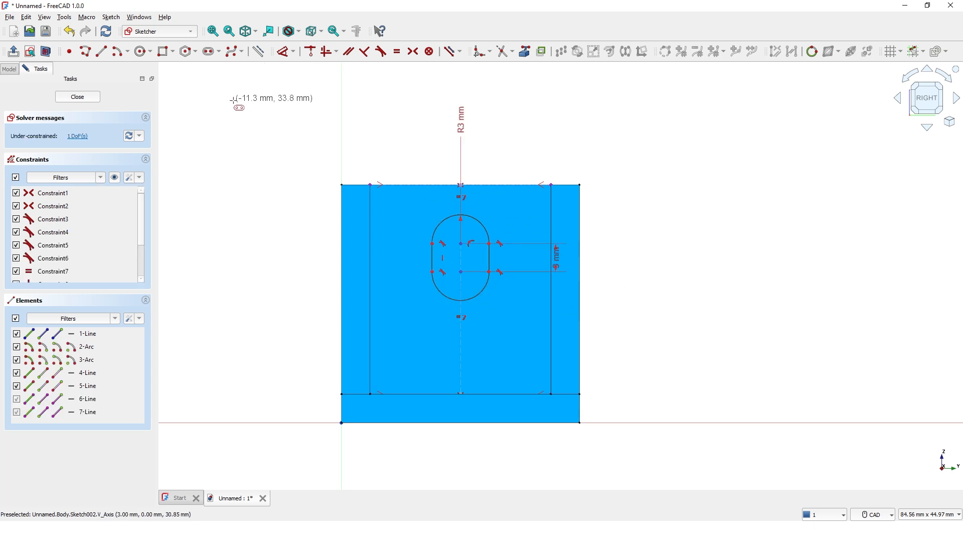
Dimension the vertical distance from the slot's upper arc centre to the referenced upper edge as 6 mm, and close the sketch.
click(287, 52)
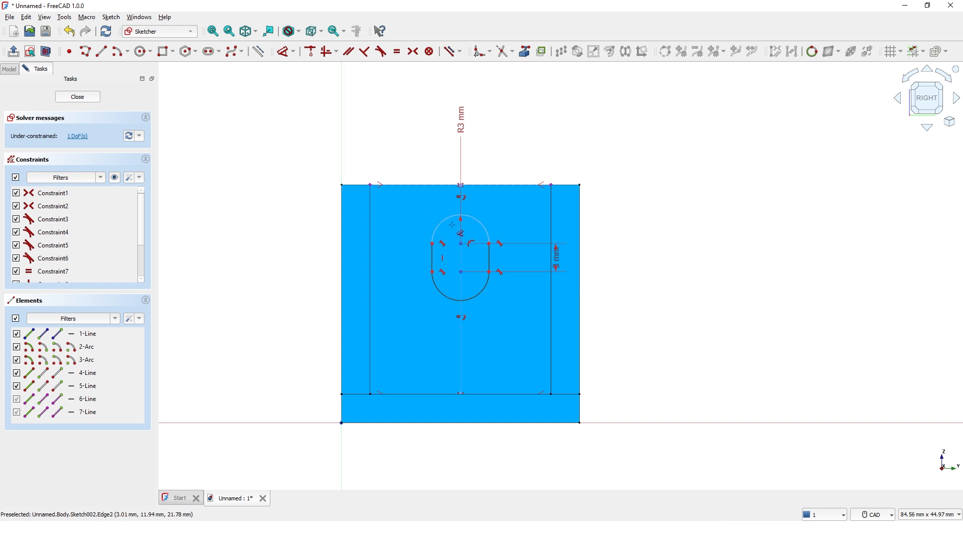
click(461, 243)
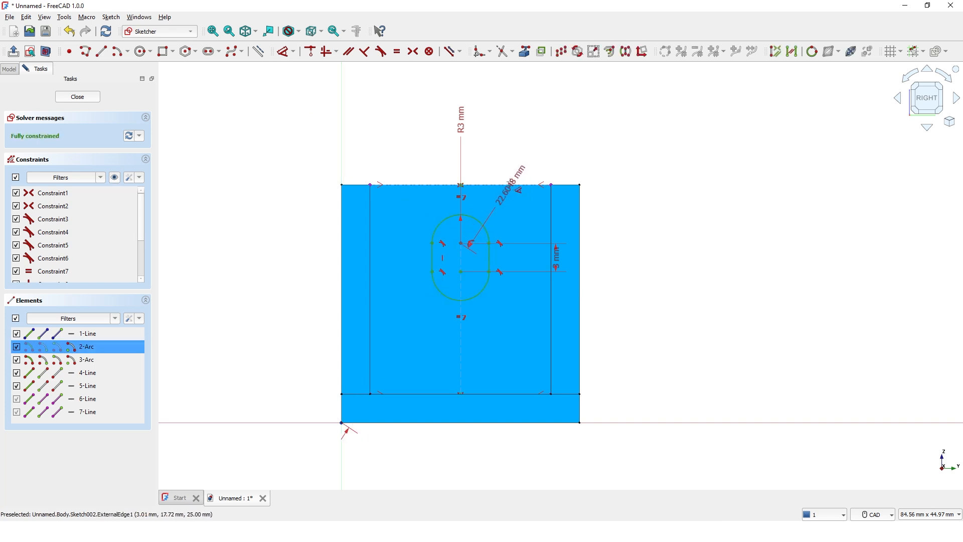
click(514, 185)
click(628, 220)
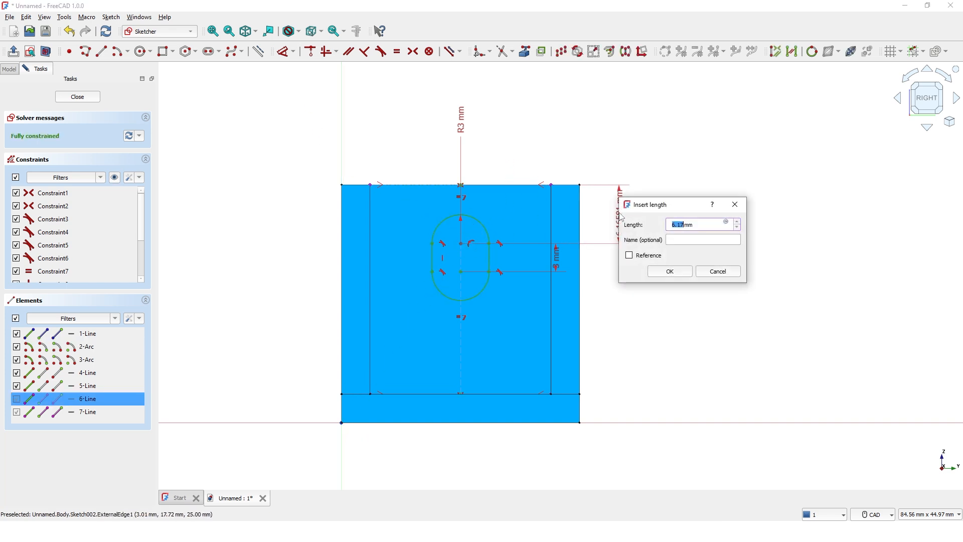
text(6)
key(Return)
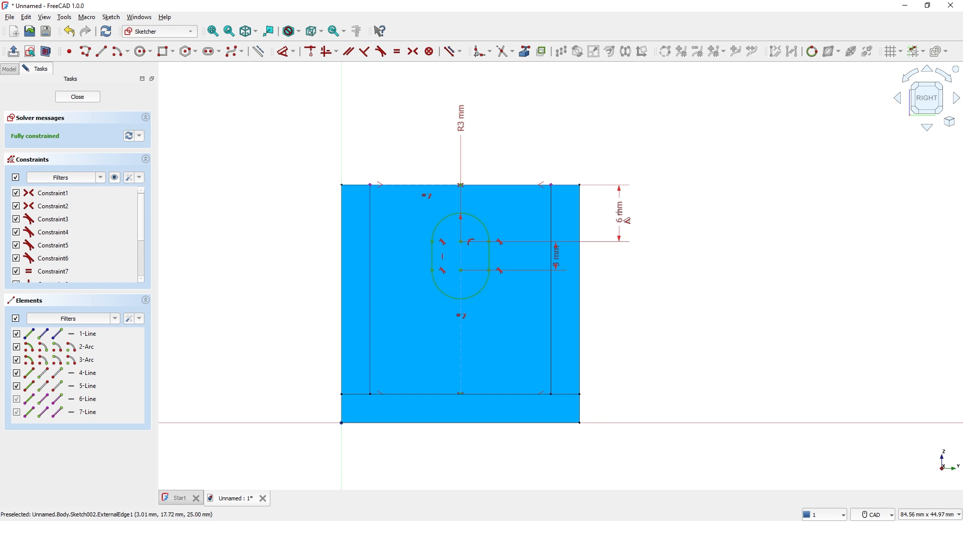
click(77, 97)
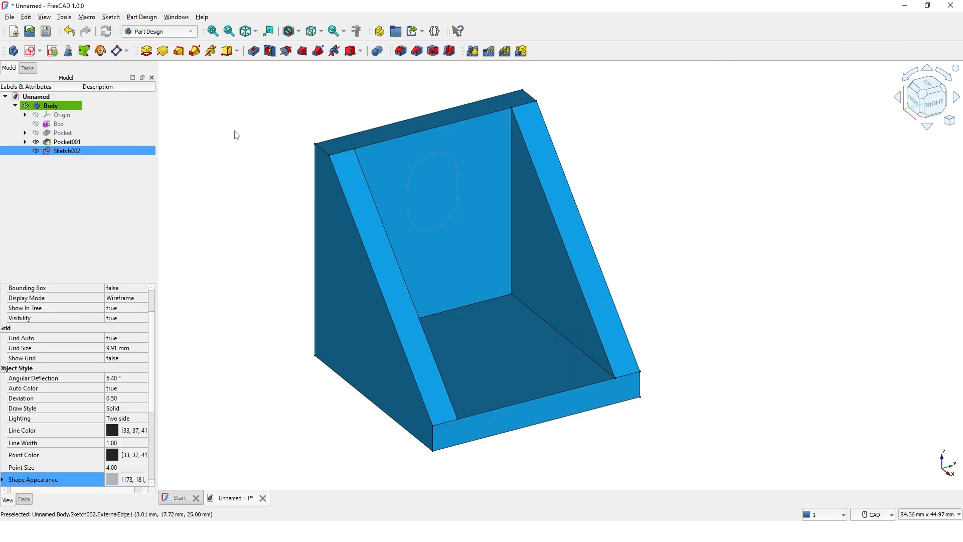
Cut the slot sketch through the back wall as a pocket of type Through all.
click(253, 51)
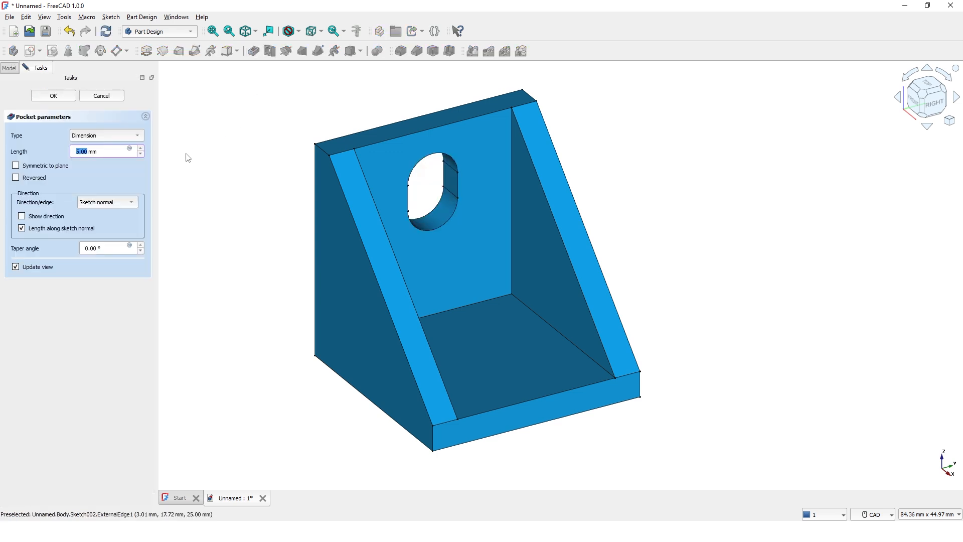
click(143, 137)
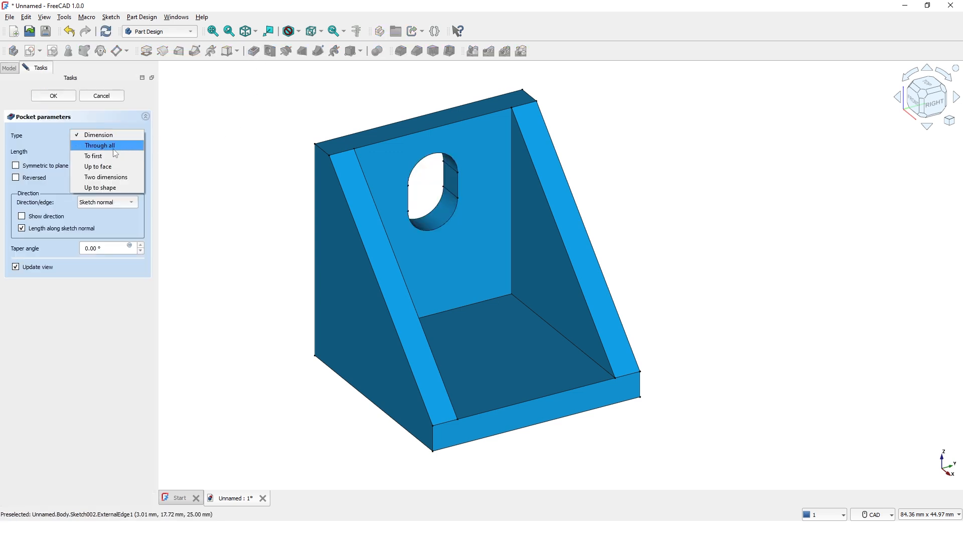
click(114, 146)
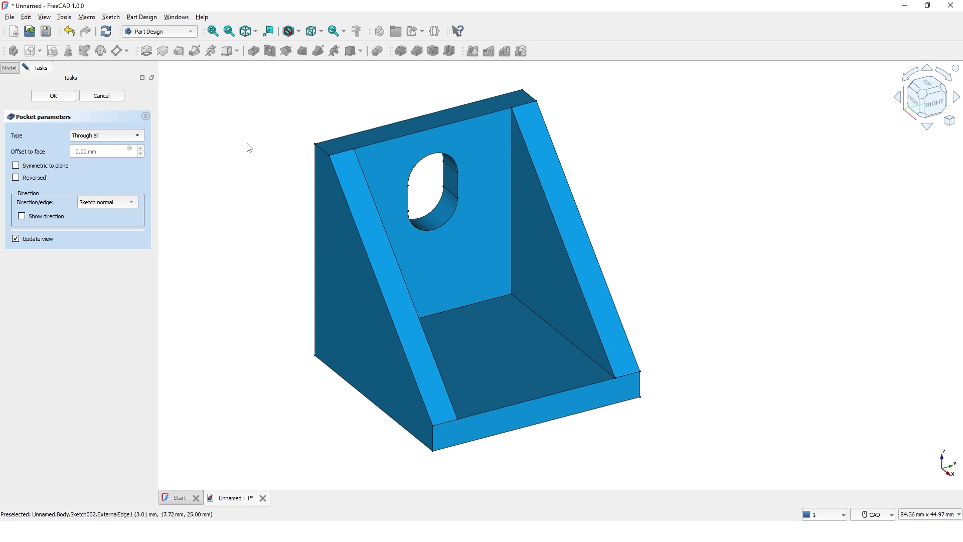
click(59, 97)
Create a datum plane attached to the bracket's underside face, rotated 45° around its y-axis.
middle_drag(274, 190, 272, 201)
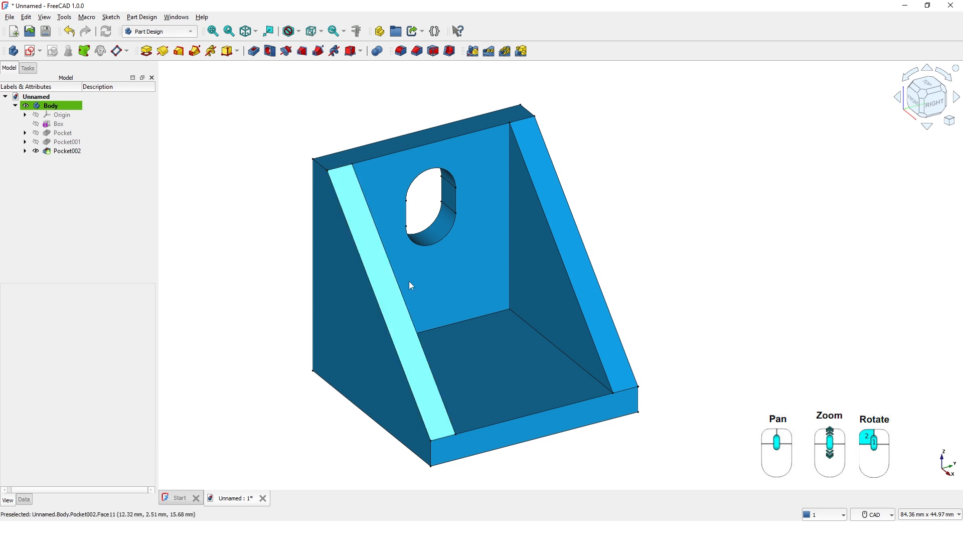
mouse_move(439, 289)
middle_down()
mouse_move(560, 208)
mouse_move(747, 213)
mouse_move(763, 261)
mouse_move(651, 230)
mouse_move(717, 178)
mouse_move(741, 174)
mouse_move(680, 165)
mouse_move(692, 164)
mouse_move(709, 179)
mouse_move(615, 243)
mouse_move(439, 273)
mouse_move(377, 272)
mouse_move(576, 196)
mouse_move(711, 157)
mouse_move(728, 164)
middle_up()
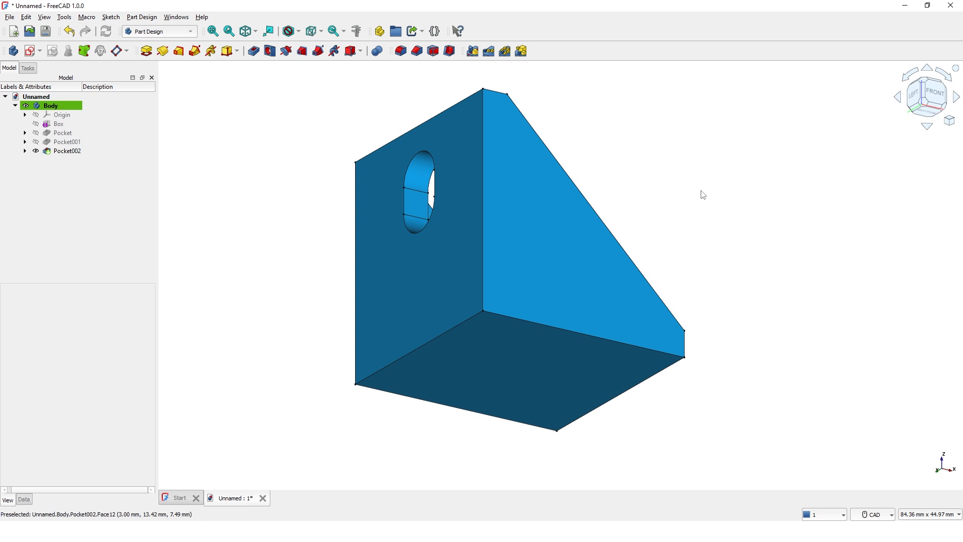
click(519, 388)
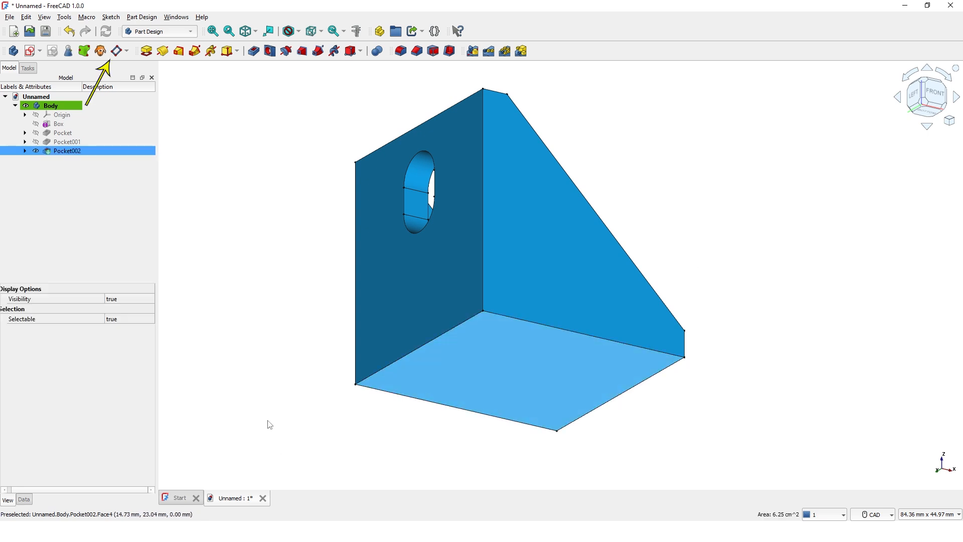
click(115, 51)
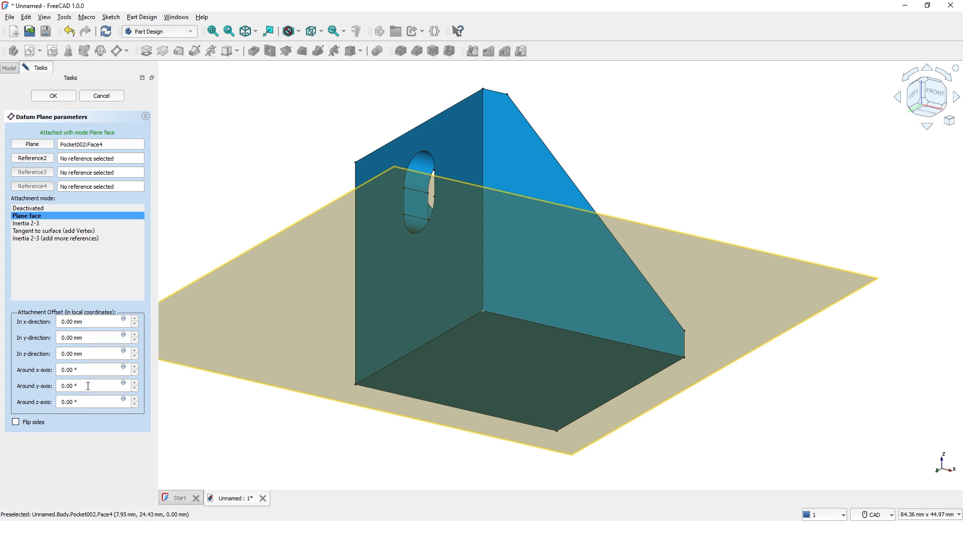
drag(88, 385, 57, 385)
click(53, 96)
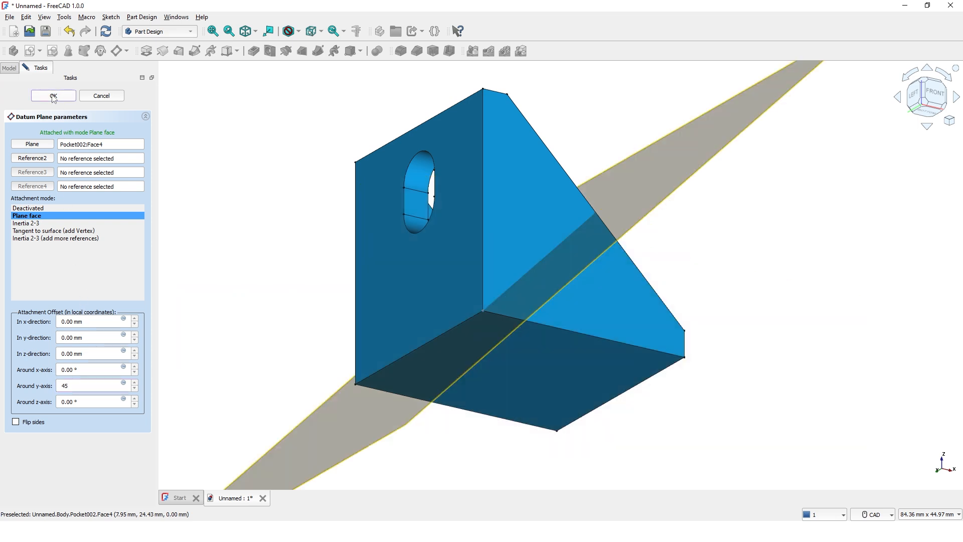
Mirror the back wall's slot pocket onto the base, using the 45° datum plane as the mirror plane.
scroll(301, 212, down, 1)
scroll(303, 212, down, 1)
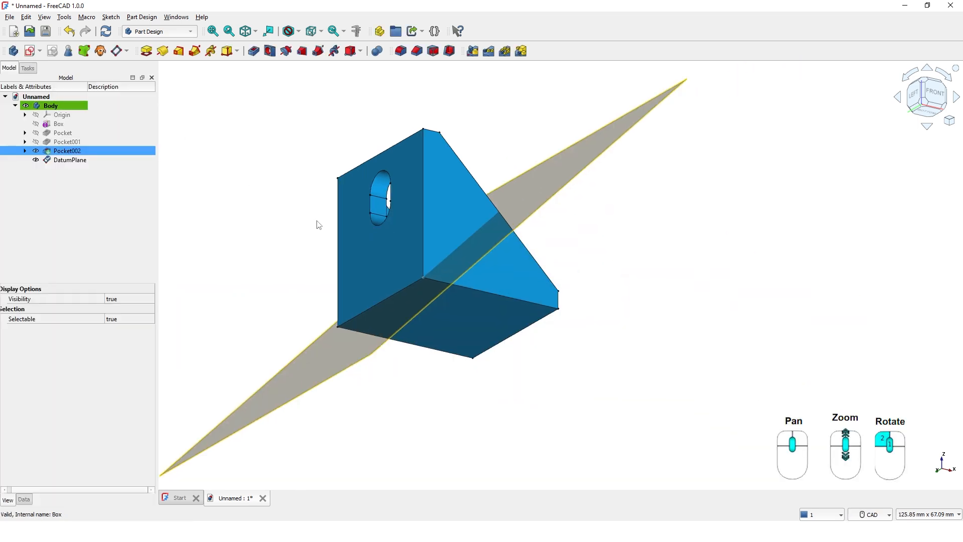
mouse_move(293, 237)
middle_down()
mouse_move(256, 266)
mouse_move(144, 267)
mouse_move(286, 260)
mouse_move(194, 249)
mouse_move(116, 265)
mouse_move(66, 317)
middle_up()
middle_drag(258, 293, 371, 257)
mouse_move(453, 244)
middle_down()
mouse_move(370, 236)
mouse_move(376, 244)
mouse_move(394, 233)
middle_up()
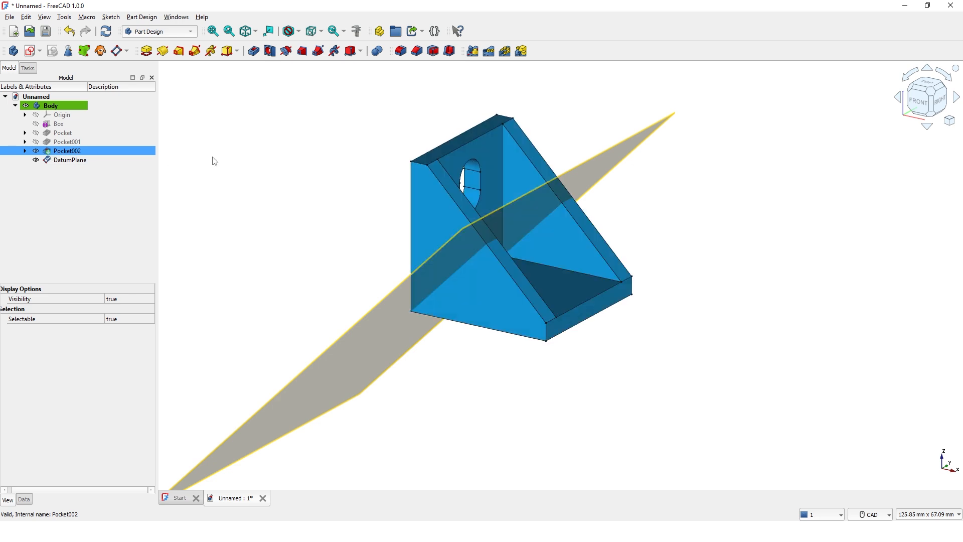
click(474, 56)
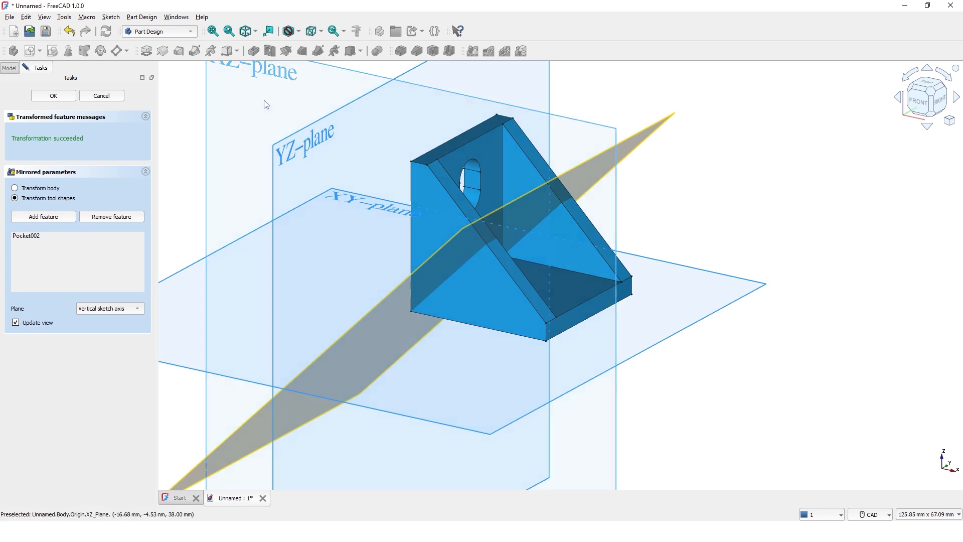
click(141, 313)
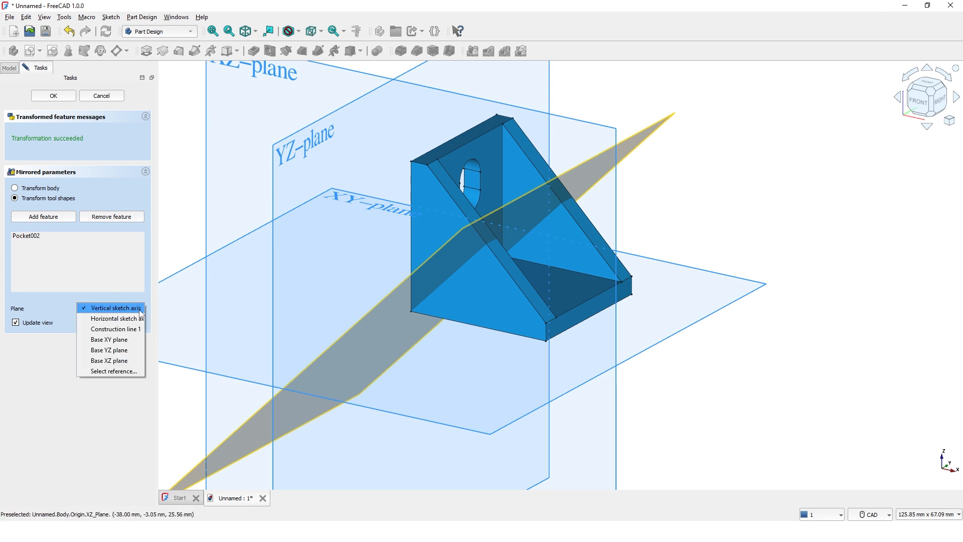
click(131, 371)
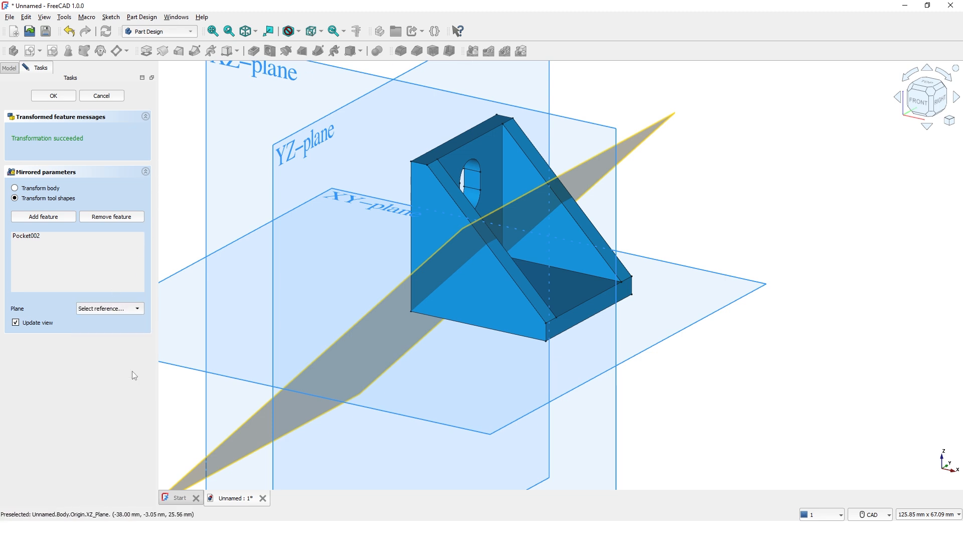
click(646, 133)
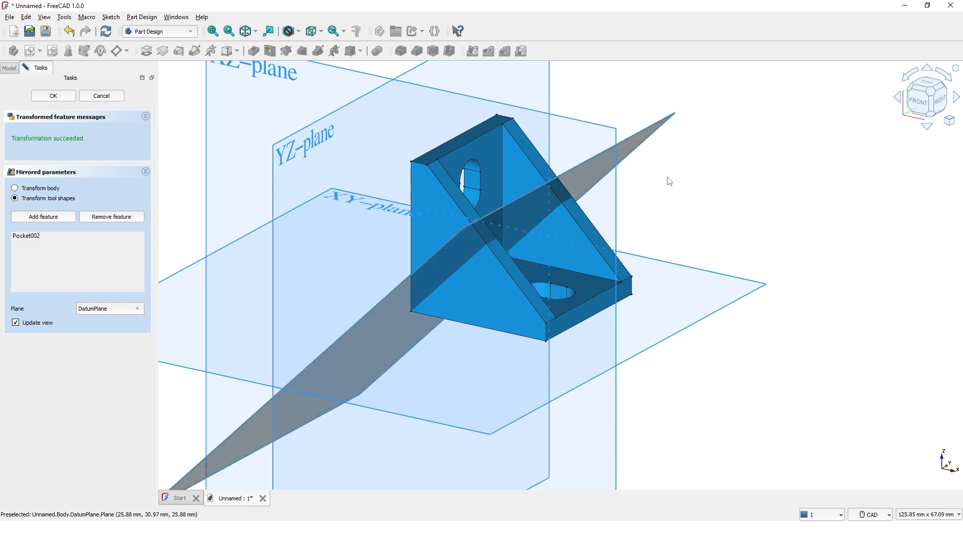
click(53, 96)
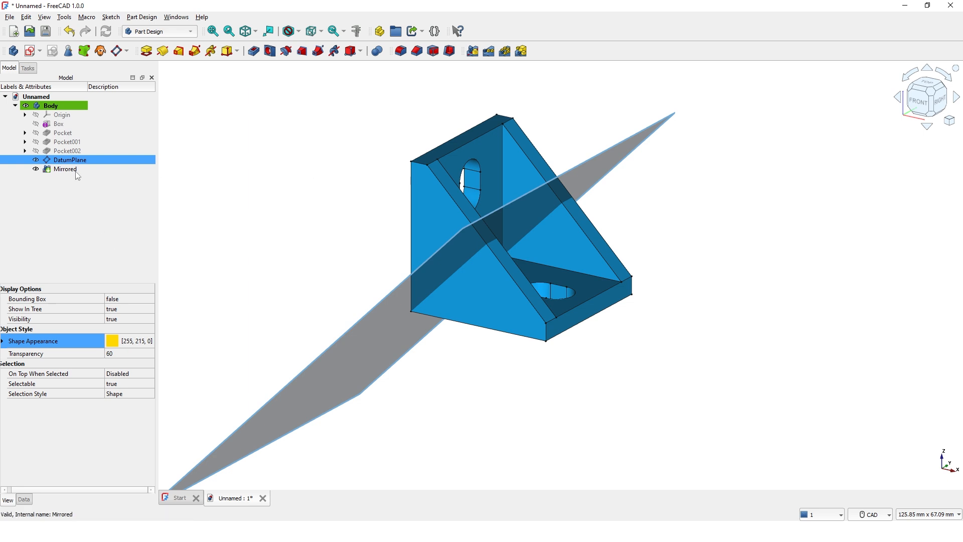
Hide the datum plane, clear the selection and inspect the bracket with both slots from the front.
click(36, 160)
middle_drag(333, 331, 340, 361)
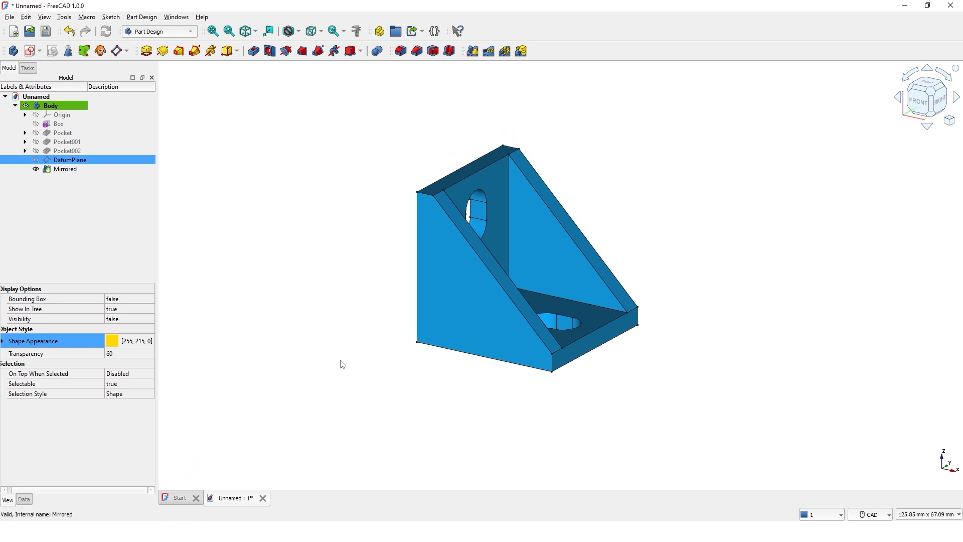
click(360, 328)
middle_drag(359, 328, 283, 317)
middle_drag(499, 267, 438, 275)
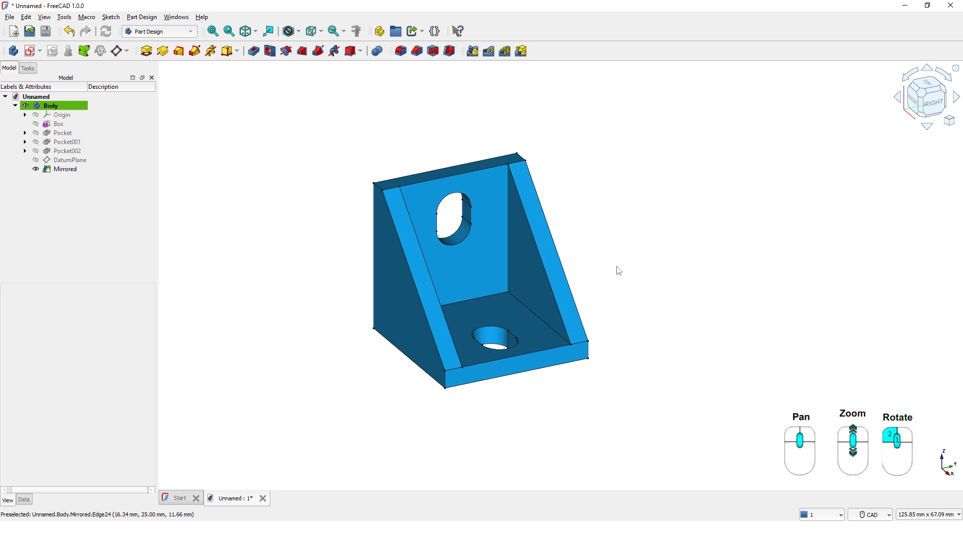